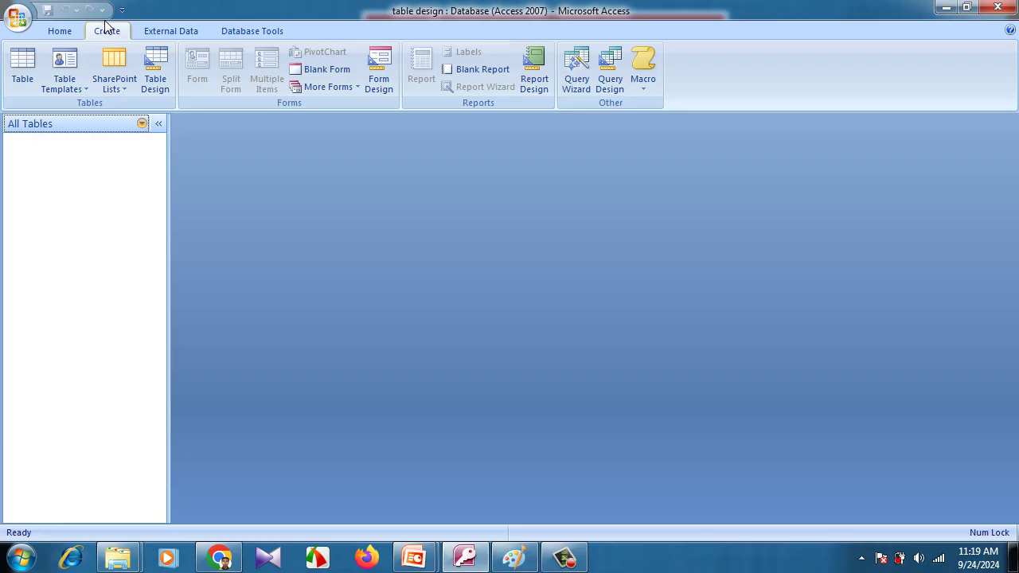
Start a new table in Design view with a first field named idname and open its data type list
{"action": "left_click", "coordinate": [156, 79]}
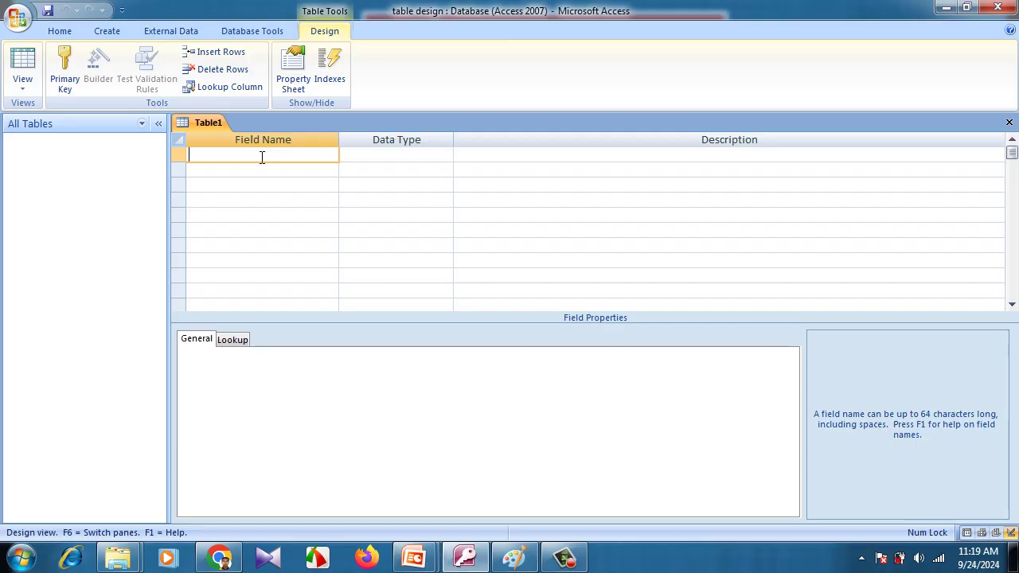
{"action": "type", "text": "idname"}
{"action": "left_click", "coordinate": [389, 154]}
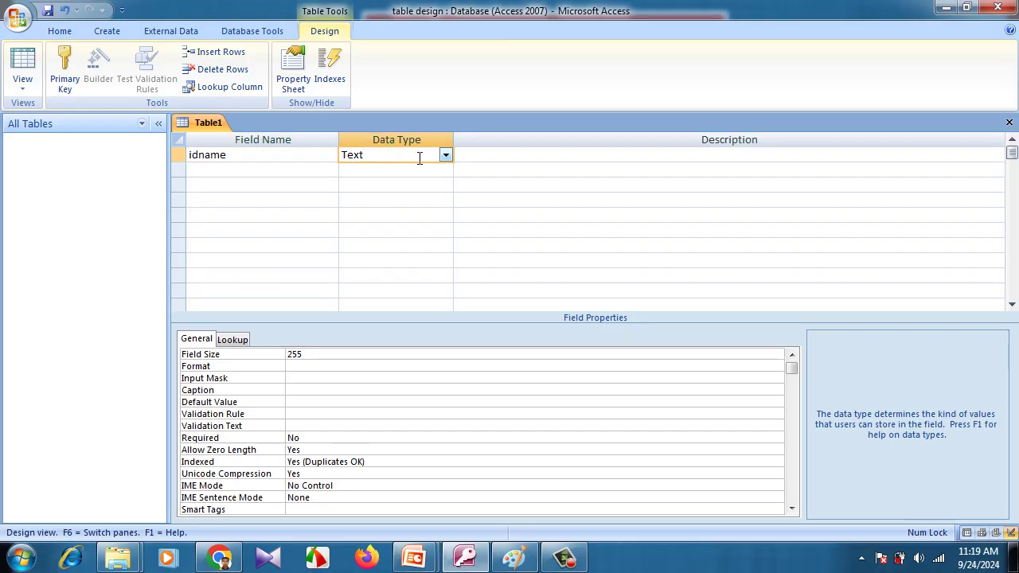
{"action": "left_click", "coordinate": [446, 155]}
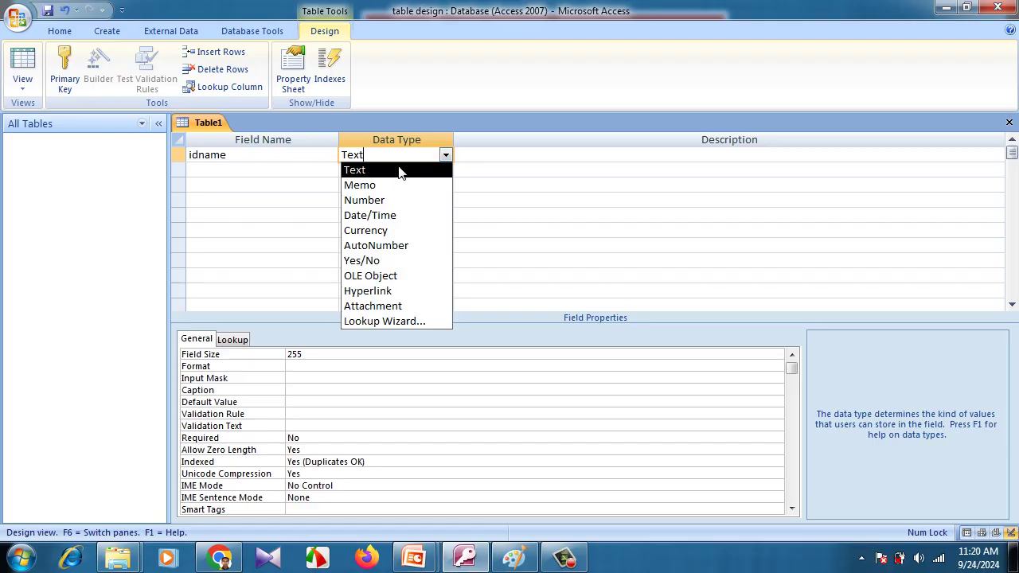
Set idname's data type to Number (Long Integer), dismiss the color-scheme prompt and open Access Help
{"action": "left_click", "coordinate": [292, 355]}
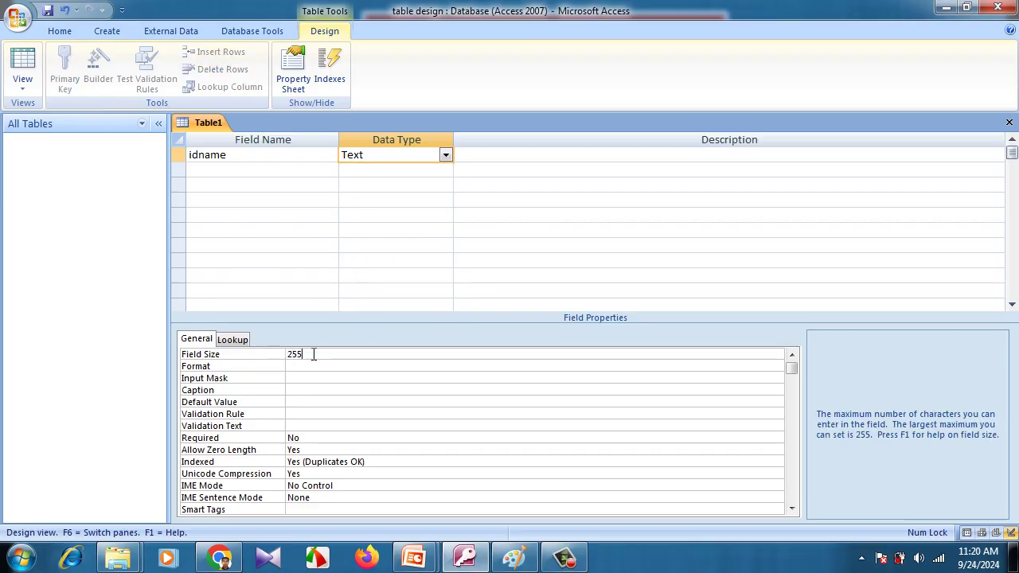
{"action": "left_click", "coordinate": [444, 154]}
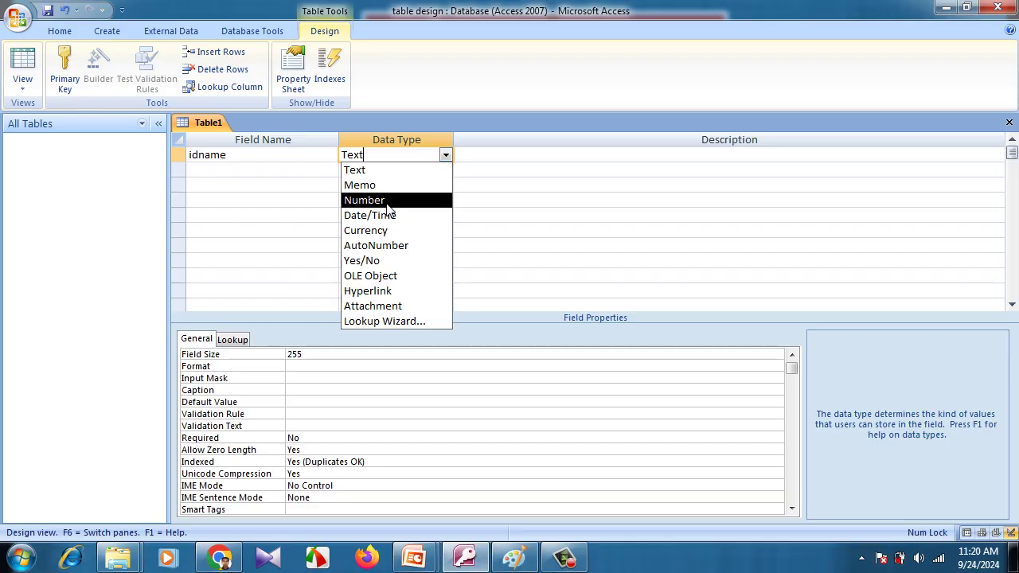
{"action": "left_click", "coordinate": [386, 200]}
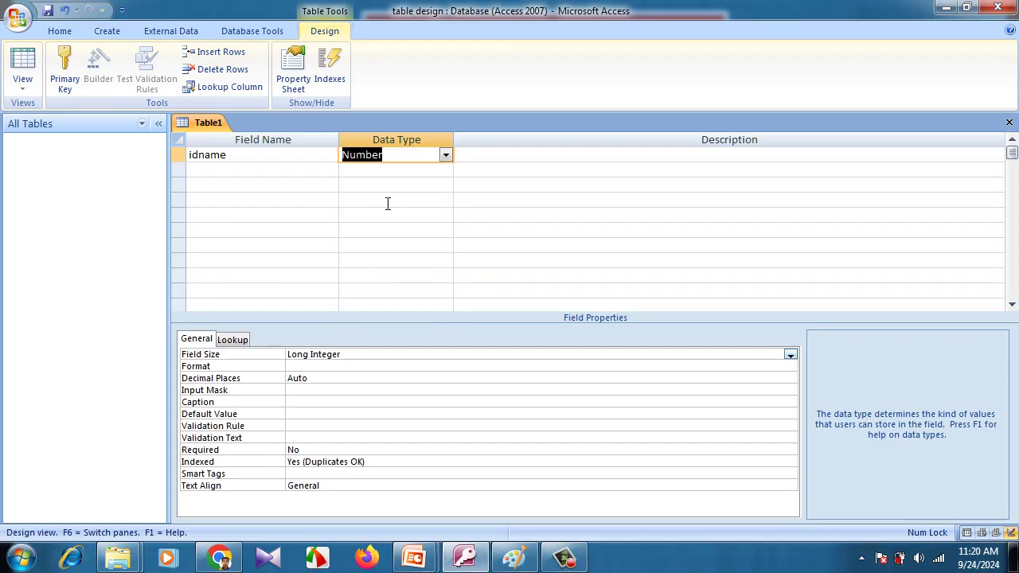
{"action": "left_click", "coordinate": [428, 155]}
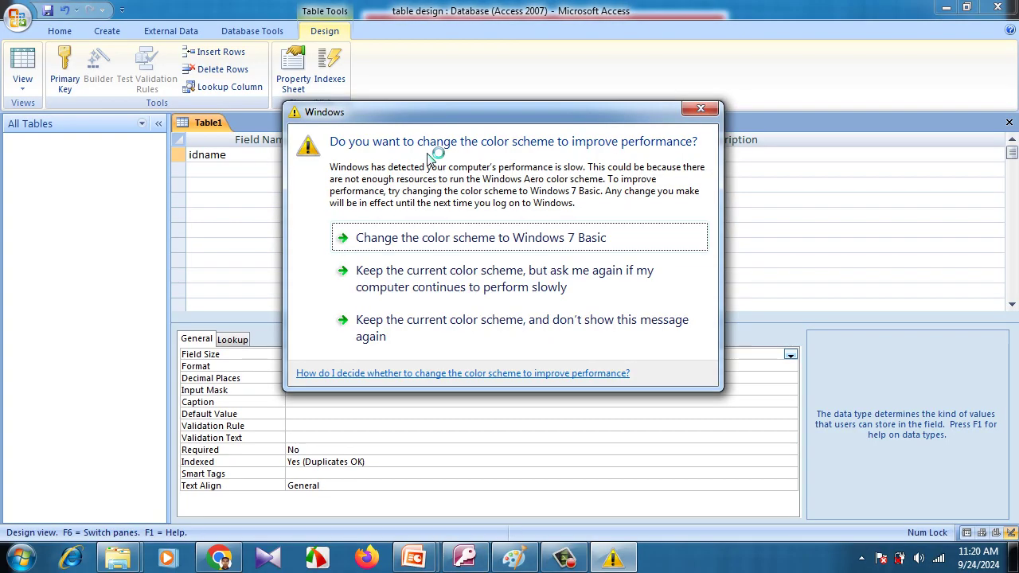
{"action": "left_click", "coordinate": [694, 110]}
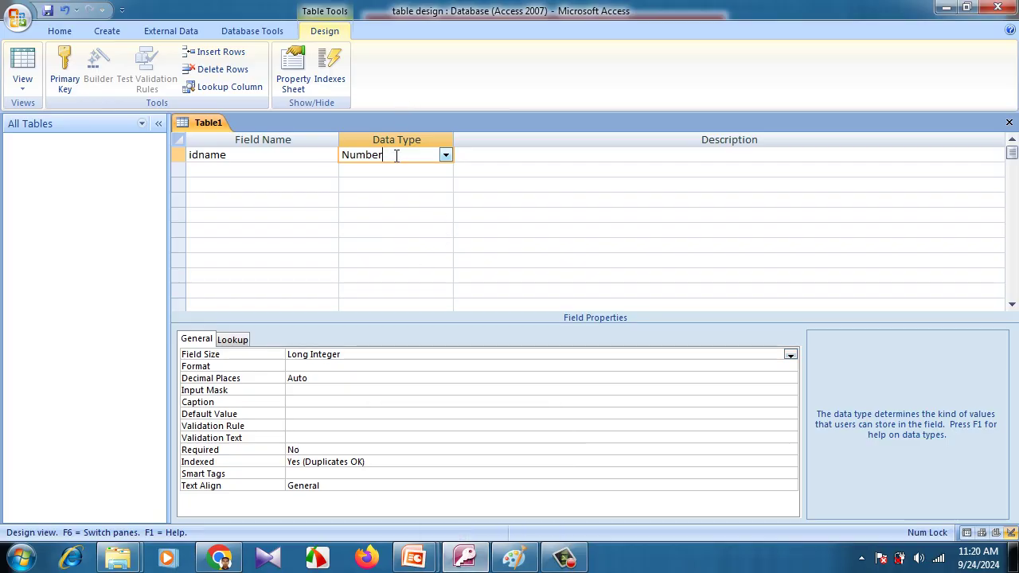
{"action": "key", "text": "F1"}
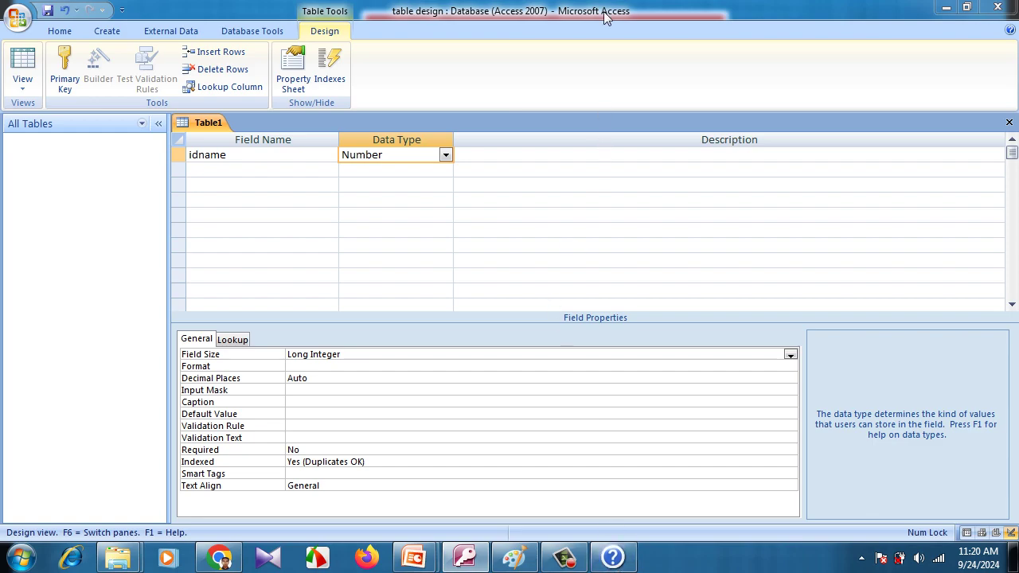
Maximize Access Help and highlight the Memo 63,999-character limit, Number sizes and Currency 8 bytes
{"action": "left_click", "coordinate": [946, 8]}
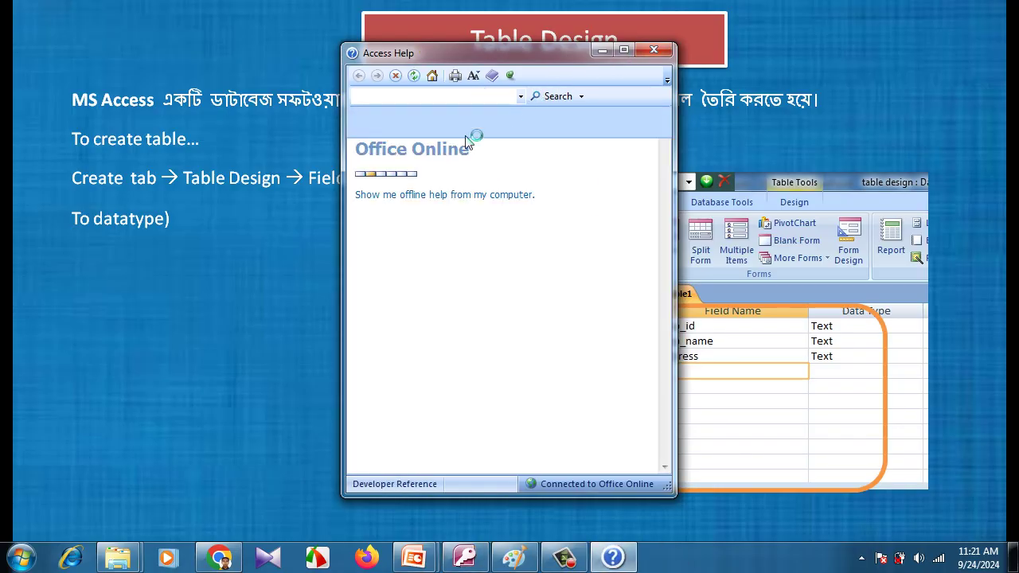
{"action": "left_click", "coordinate": [625, 52]}
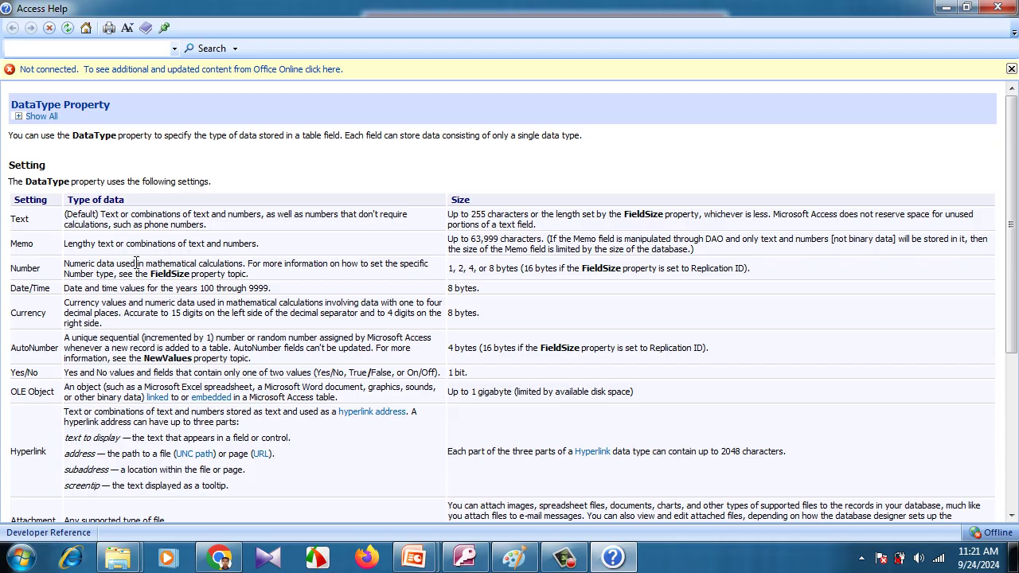
{"action": "left_click_drag", "start_coordinate": [472, 239], "coordinate": [541, 239]}
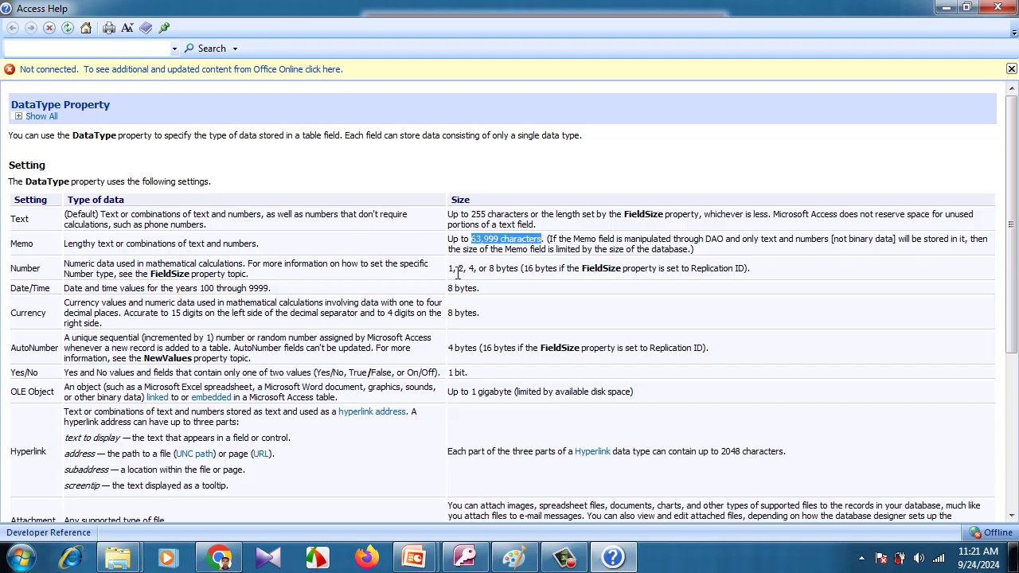
{"action": "left_click_drag", "start_coordinate": [454, 270], "coordinate": [522, 268]}
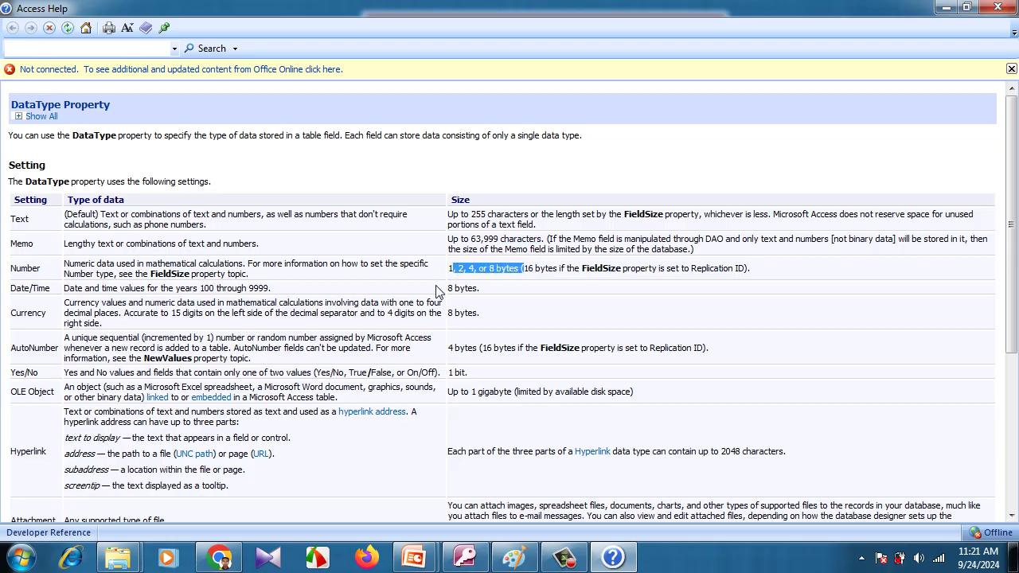
{"action": "left_click", "coordinate": [448, 292]}
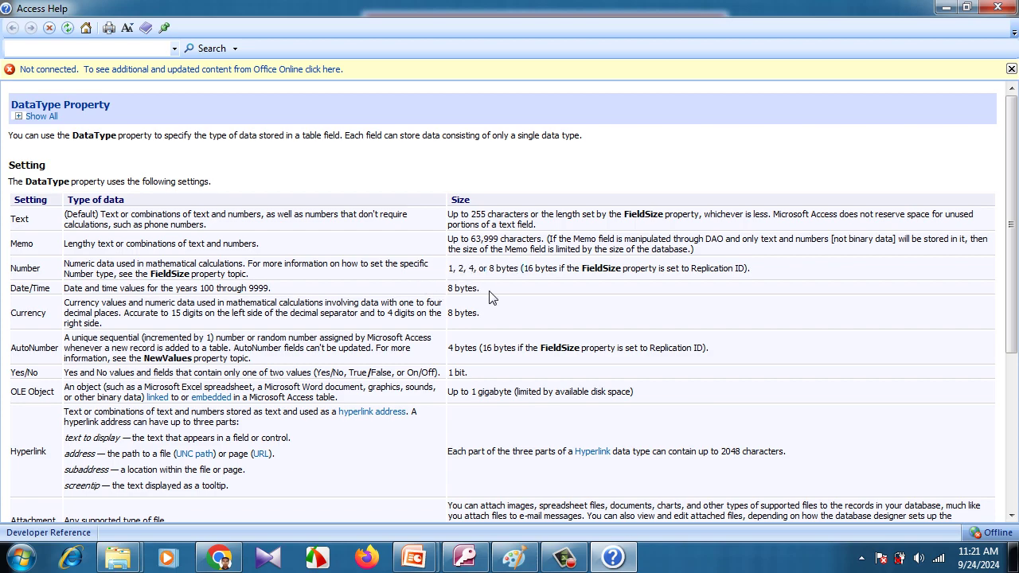
{"action": "left_click_drag", "start_coordinate": [448, 317], "coordinate": [489, 315]}
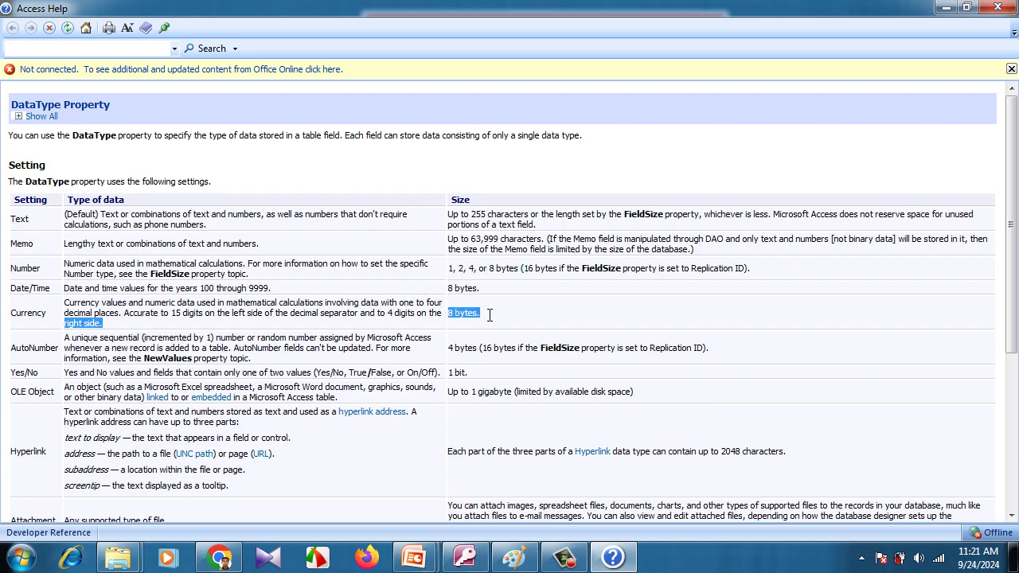
Highlight Yes/No 1 bit, OLE Object 1 GB, Hyperlink 2048 characters and Lookup Wizard 4 bytes, then close Help
{"action": "left_click", "coordinate": [452, 347]}
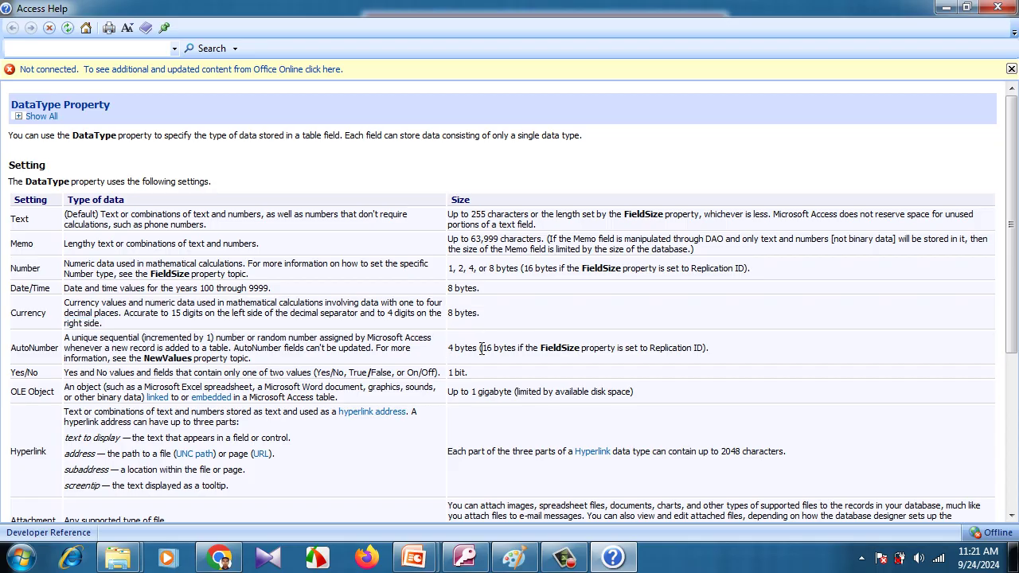
{"action": "left_click_drag", "start_coordinate": [448, 372], "coordinate": [475, 371]}
{"action": "left_click_drag", "start_coordinate": [471, 392], "coordinate": [513, 396]}
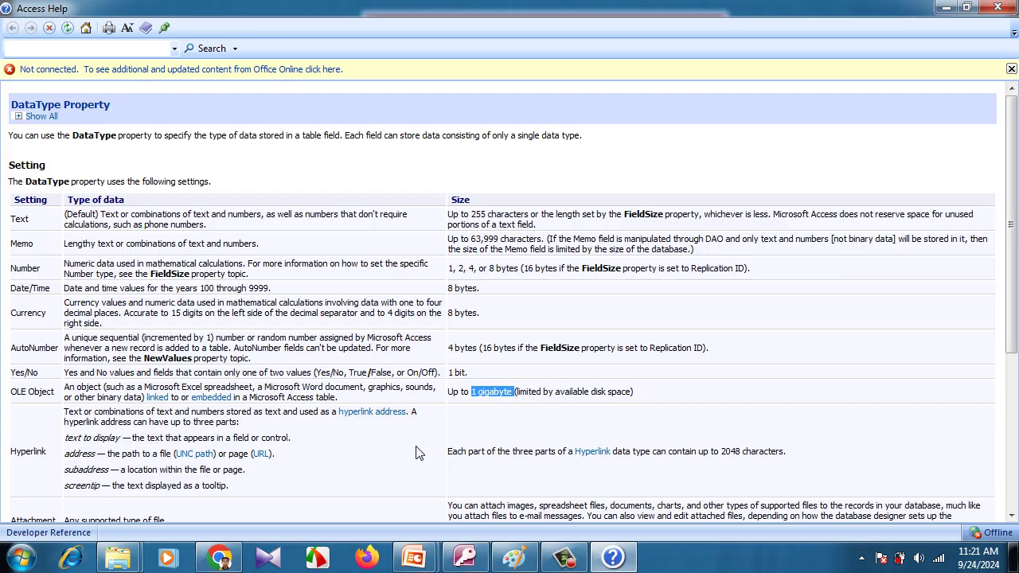
{"action": "left_click_drag", "start_coordinate": [721, 451], "coordinate": [783, 452]}
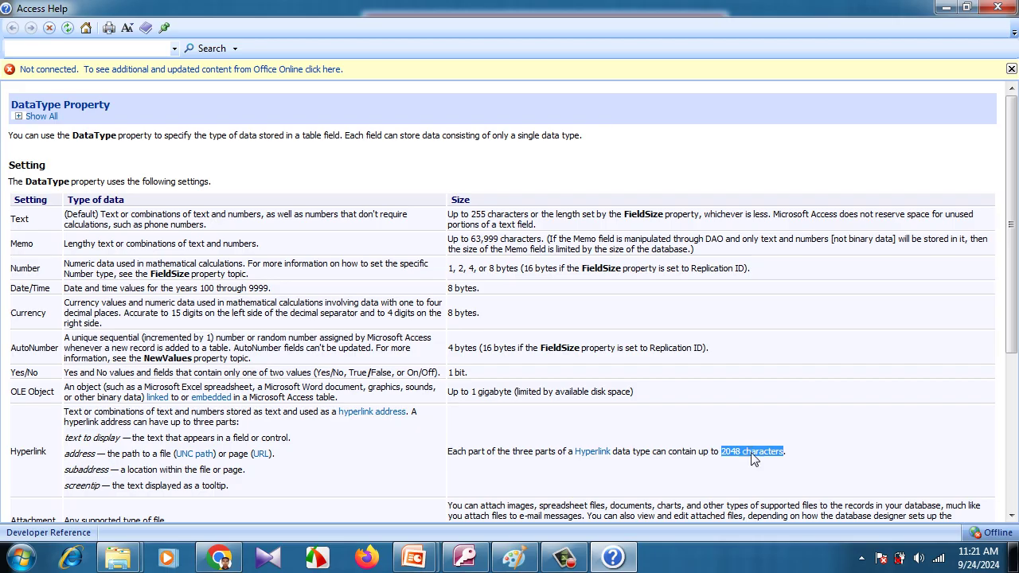
{"action": "scroll", "coordinate": [752, 459], "scroll_direction": "down", "scroll_amount": 3}
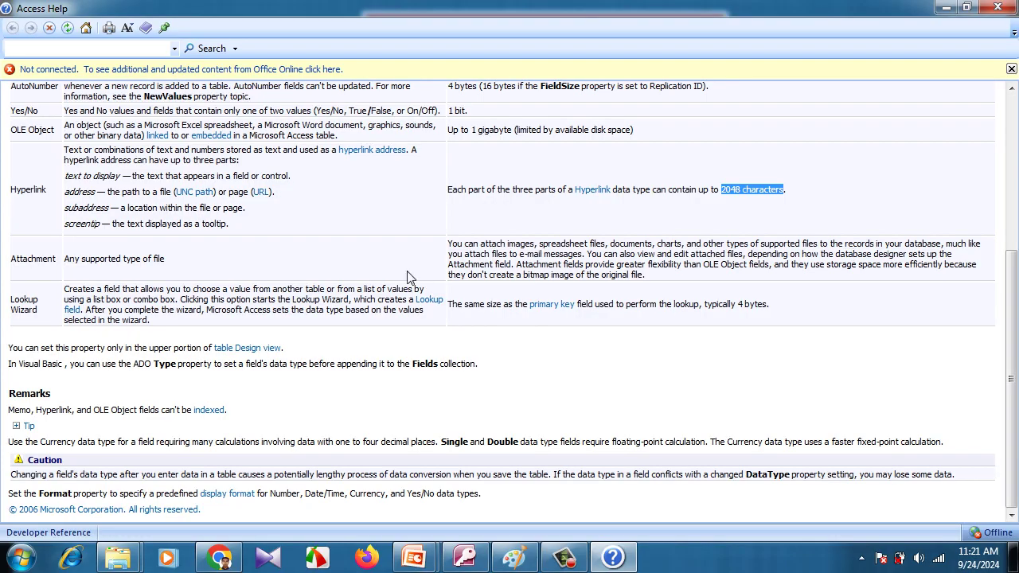
{"action": "left_click_drag", "start_coordinate": [738, 304], "coordinate": [790, 312]}
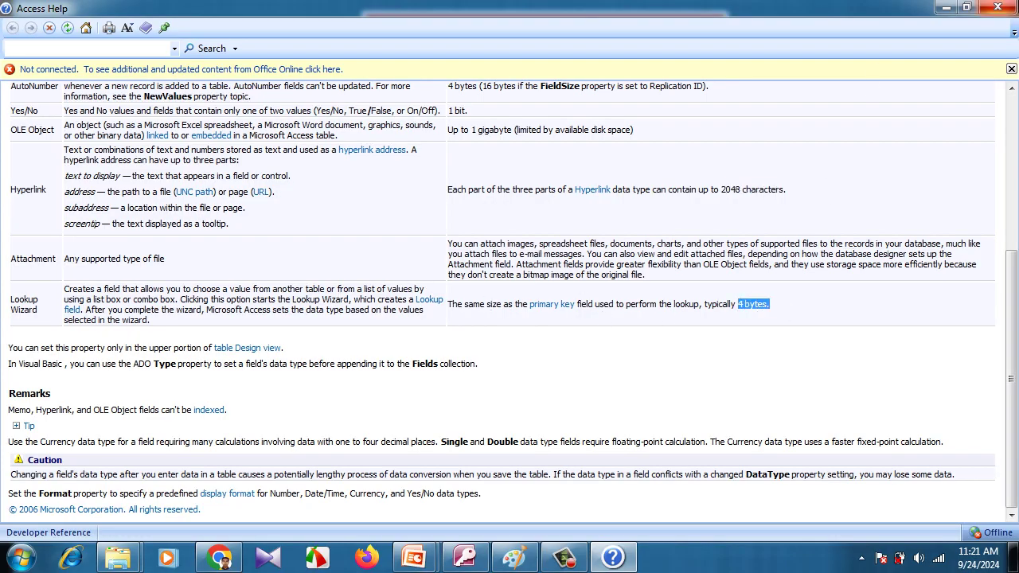
{"action": "left_click", "coordinate": [997, 7]}
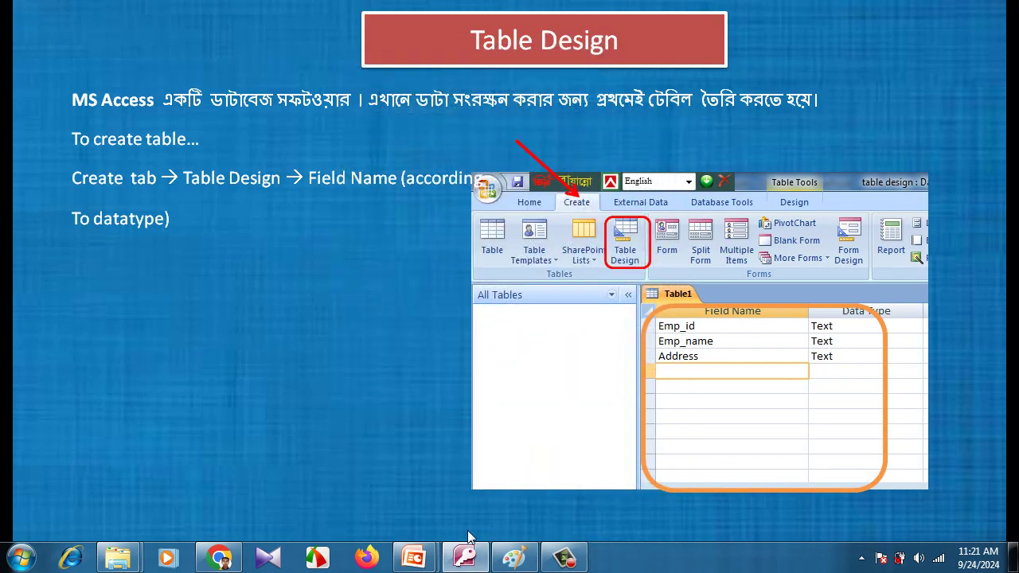
Change idname back to Text and add a second field called name
{"action": "left_click", "coordinate": [467, 555]}
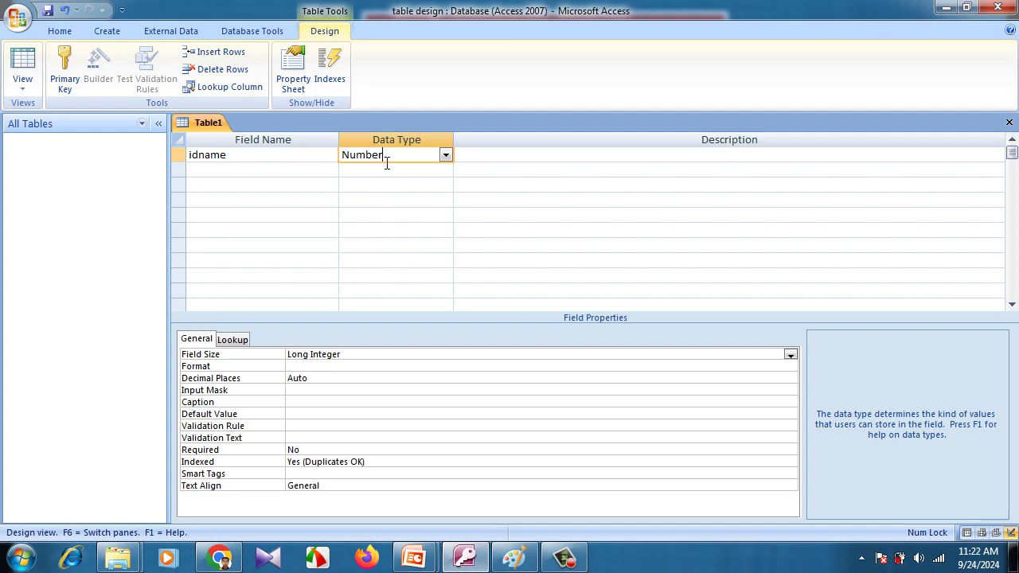
{"action": "left_click", "coordinate": [446, 155]}
{"action": "left_click", "coordinate": [409, 170]}
{"action": "left_click", "coordinate": [235, 168]}
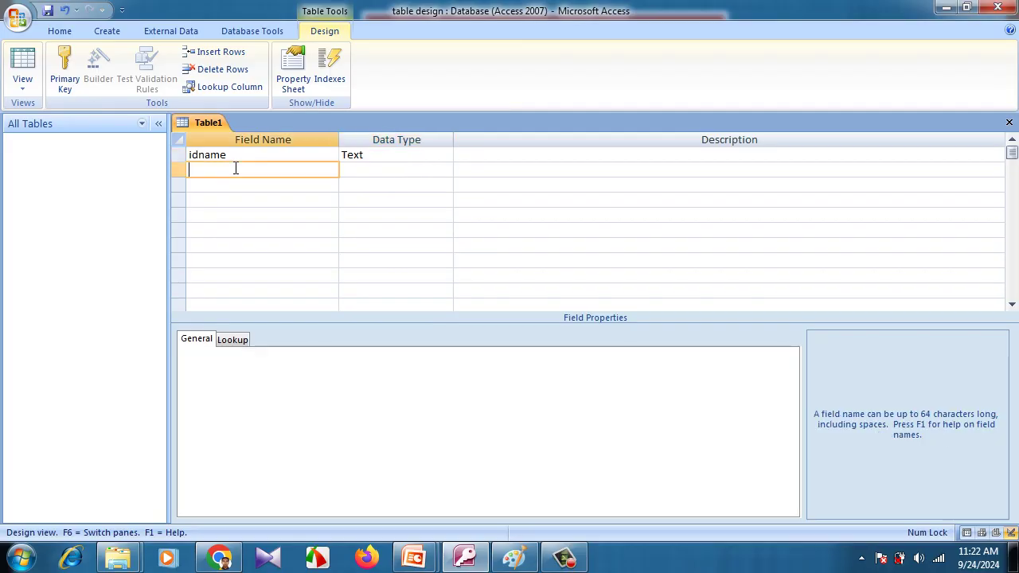
{"action": "type", "text": "name"}
{"action": "key", "text": "Tab"}
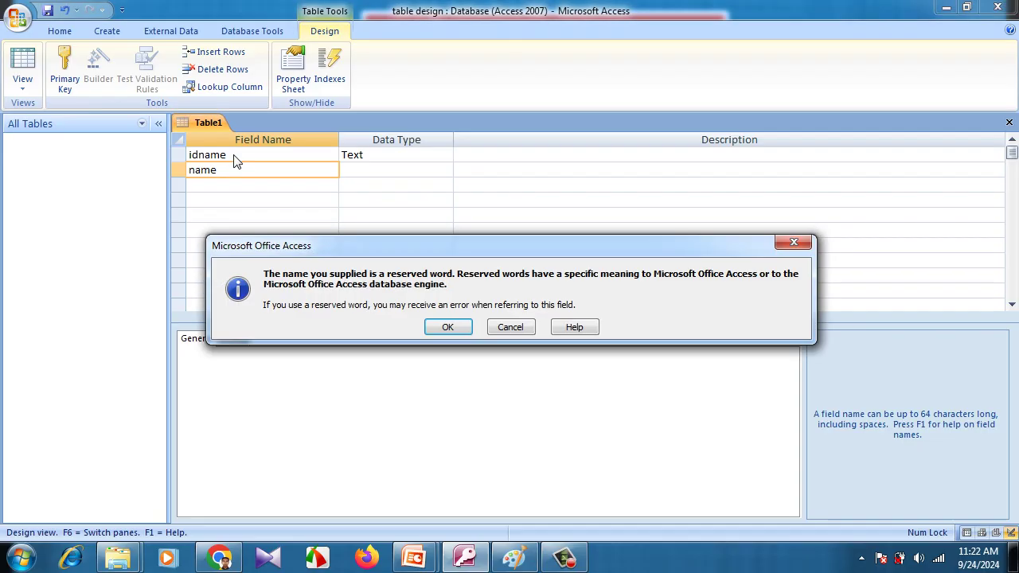
Rename the first field from idname to idno and keep name as Text
{"action": "key", "text": "Return"}
{"action": "left_click", "coordinate": [235, 154]}
{"action": "key", "text": "BackSpace"}
{"action": "key", "text": "BackSpace"}
{"action": "key", "text": "BackSpace"}
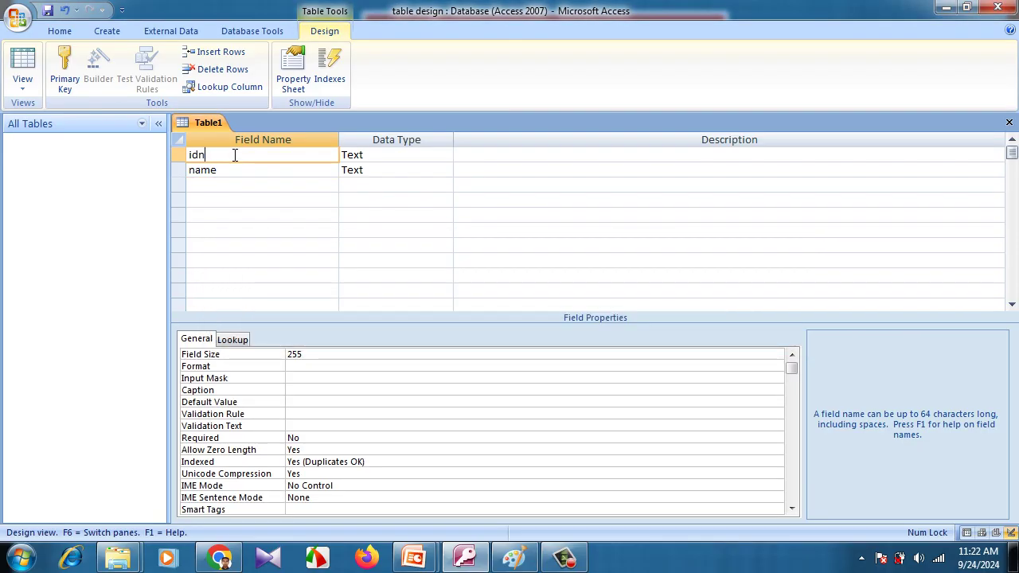
{"action": "key", "text": "BackSpace"}
{"action": "type", "text": "no"}
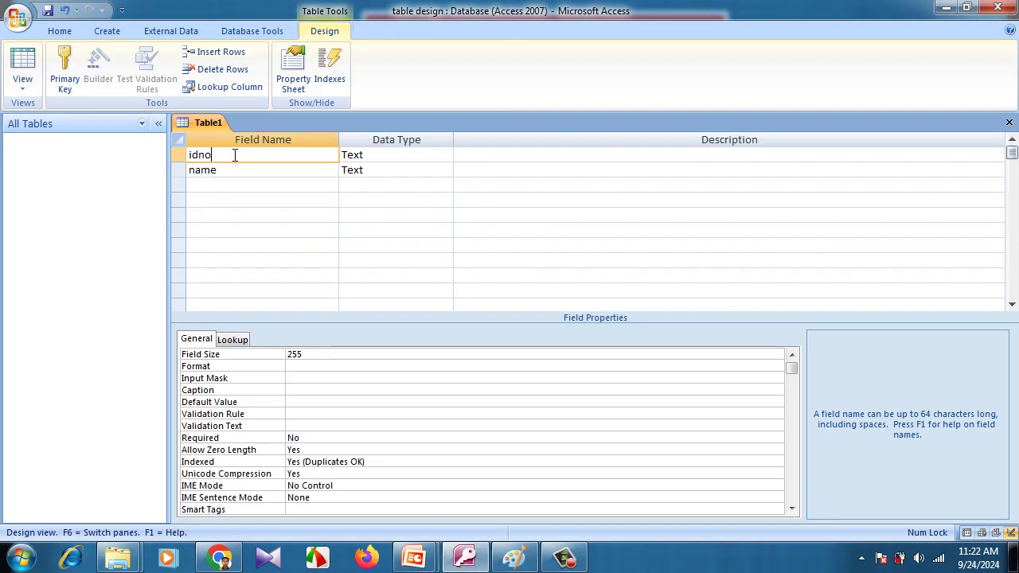
{"action": "left_click", "coordinate": [232, 175]}
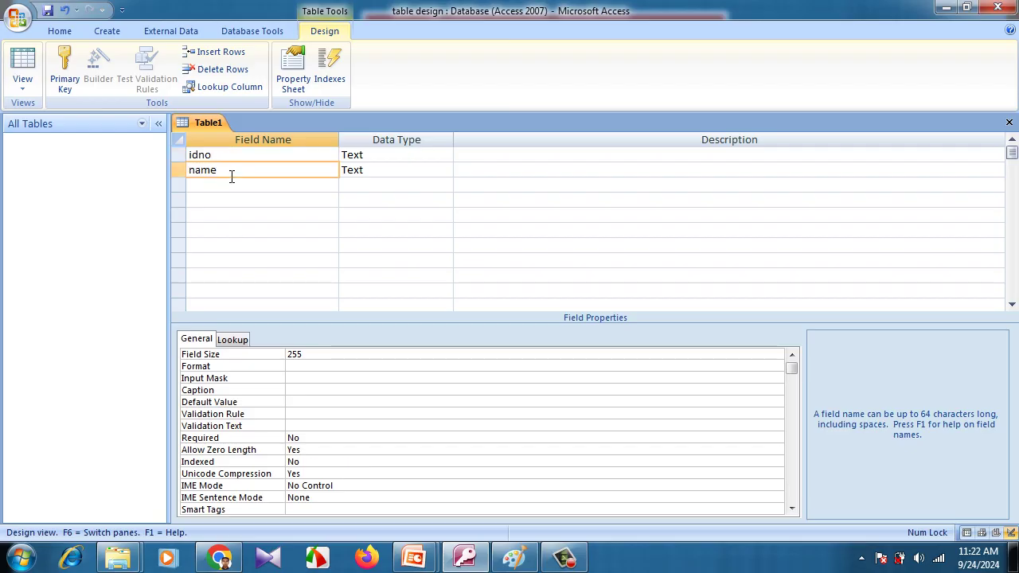
{"action": "left_click", "coordinate": [383, 168]}
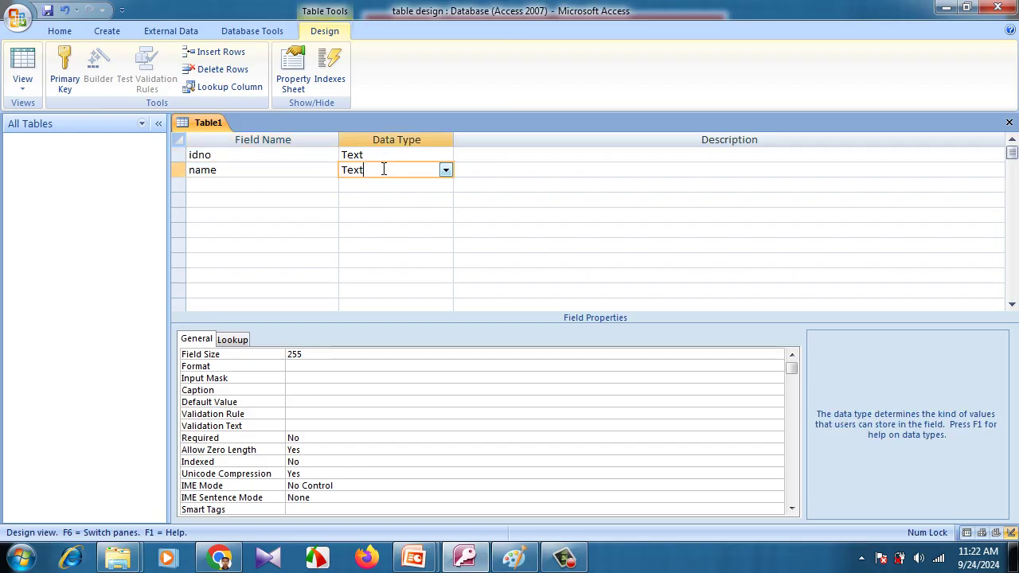
{"action": "left_click", "coordinate": [445, 170]}
{"action": "left_click", "coordinate": [444, 169]}
Add a third field named address with the Memo data type
{"action": "left_click", "coordinate": [284, 186]}
{"action": "type", "text": "addre"}
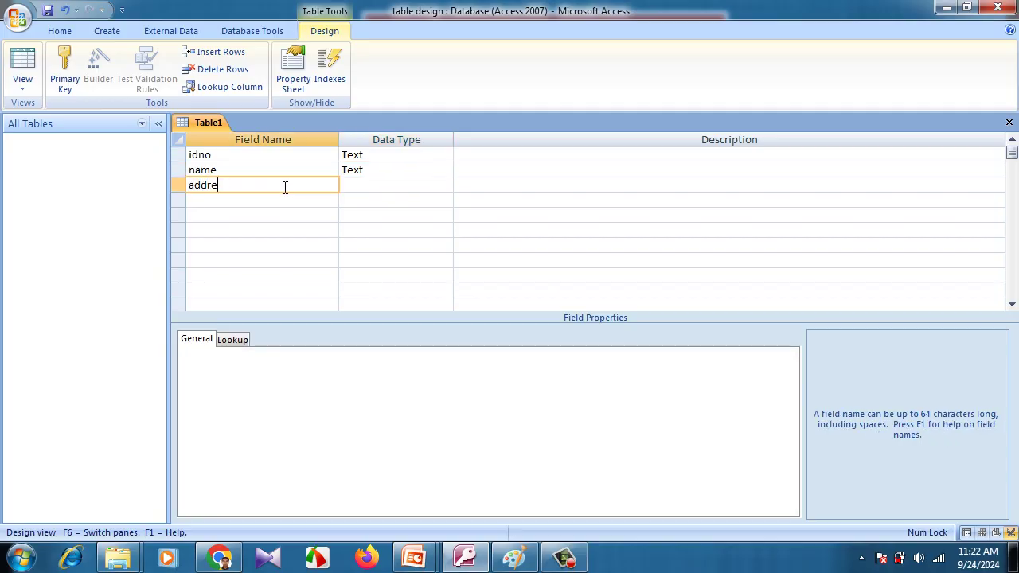
{"action": "type", "text": "ss"}
{"action": "left_click", "coordinate": [354, 185]}
{"action": "left_click", "coordinate": [444, 186]}
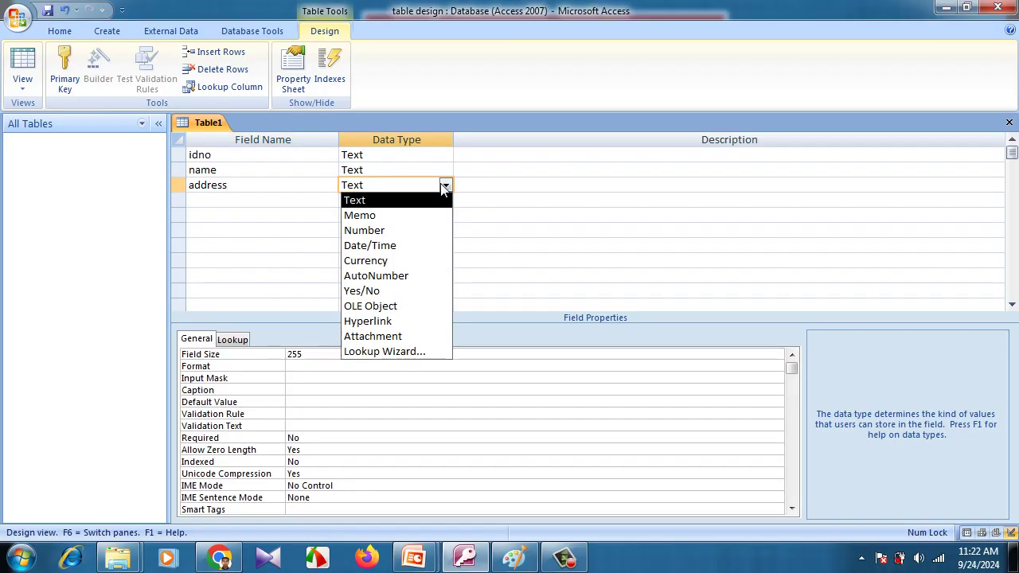
{"action": "left_click", "coordinate": [371, 217]}
{"action": "left_click", "coordinate": [246, 198]}
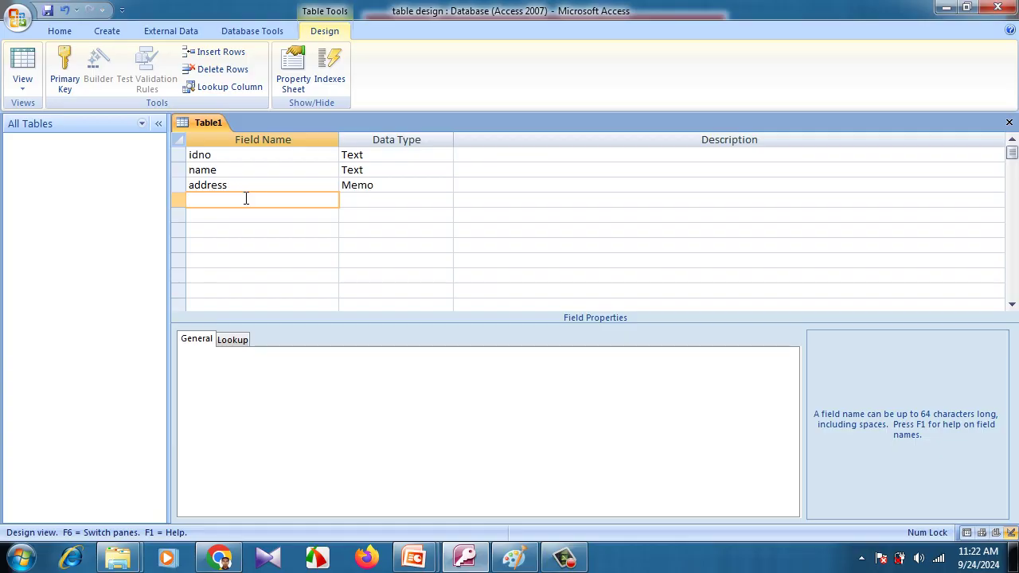
Add a fourth field named mobile and keep its data type as Text
{"action": "type", "text": "la"}
{"action": "key", "text": "BackSpace"}
{"action": "key", "text": "BackSpace"}
{"action": "type", "text": "phone"}
{"action": "key", "text": "BackSpace"}
{"action": "key", "text": "BackSpace"}
{"action": "key", "text": "BackSpace"}
{"action": "key", "text": "BackSpace"}
{"action": "key", "text": "BackSpace"}
{"action": "type", "text": "obile"}
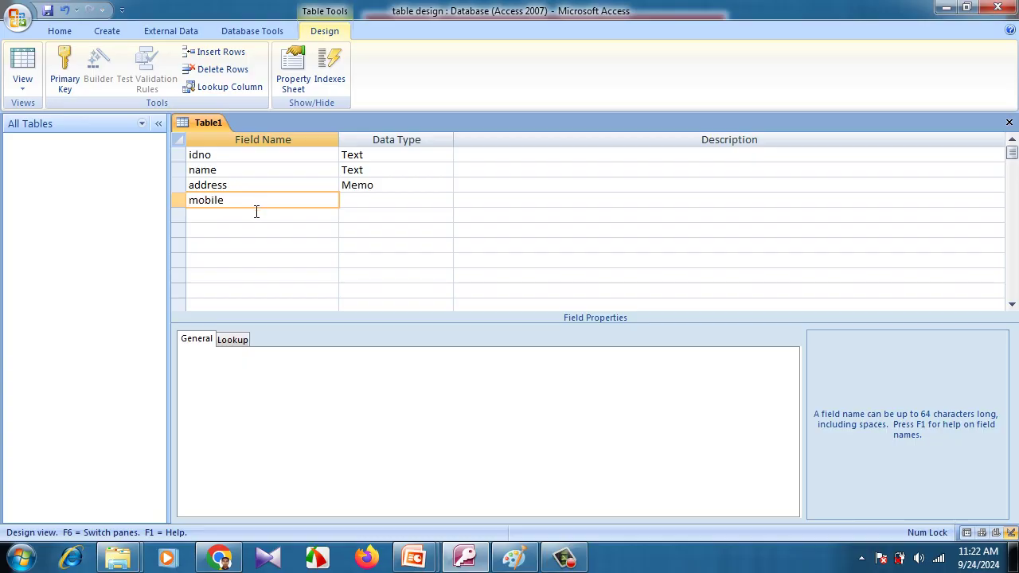
{"action": "left_click", "coordinate": [256, 213]}
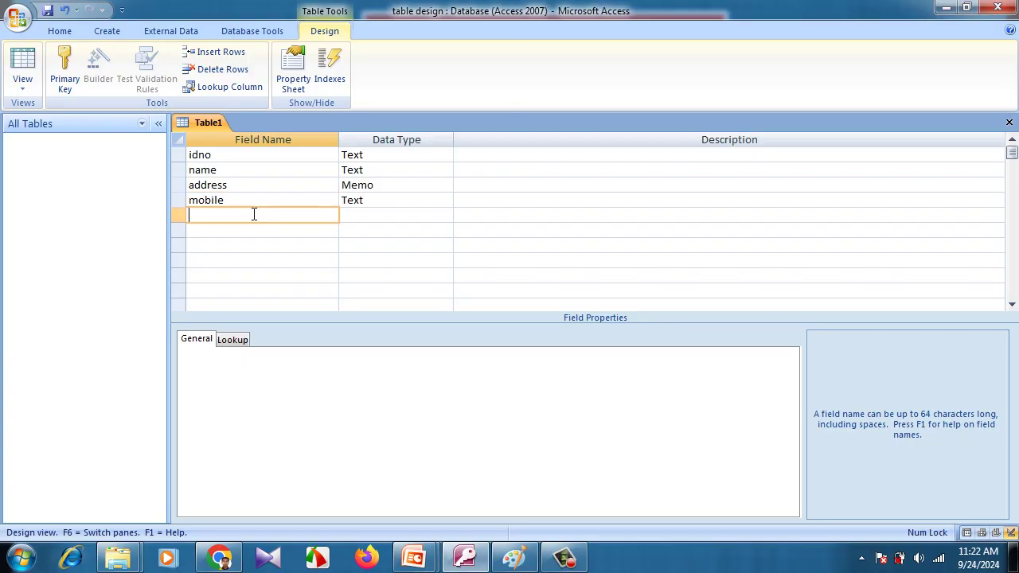
{"action": "left_click", "coordinate": [394, 199]}
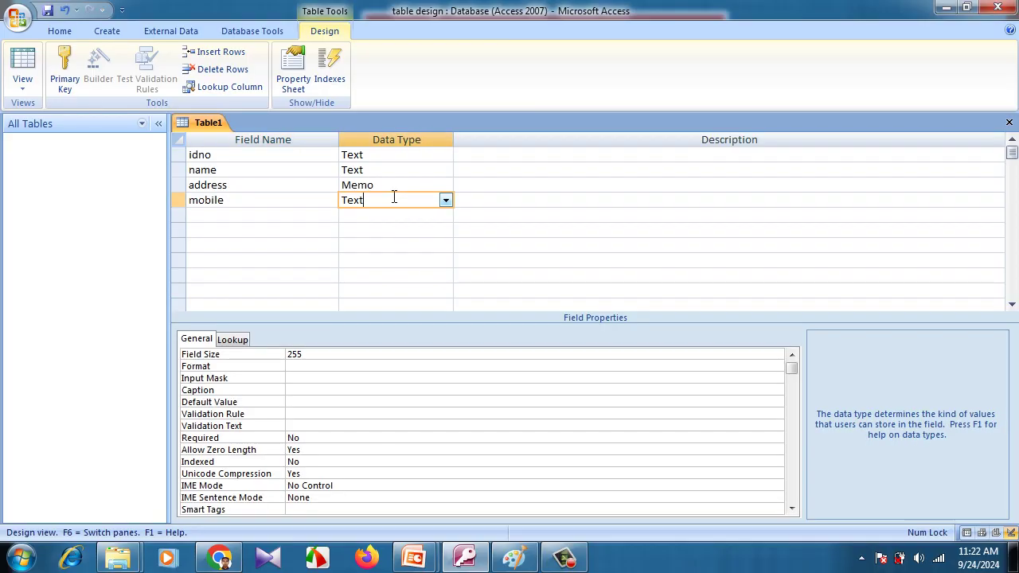
{"action": "left_click", "coordinate": [446, 201]}
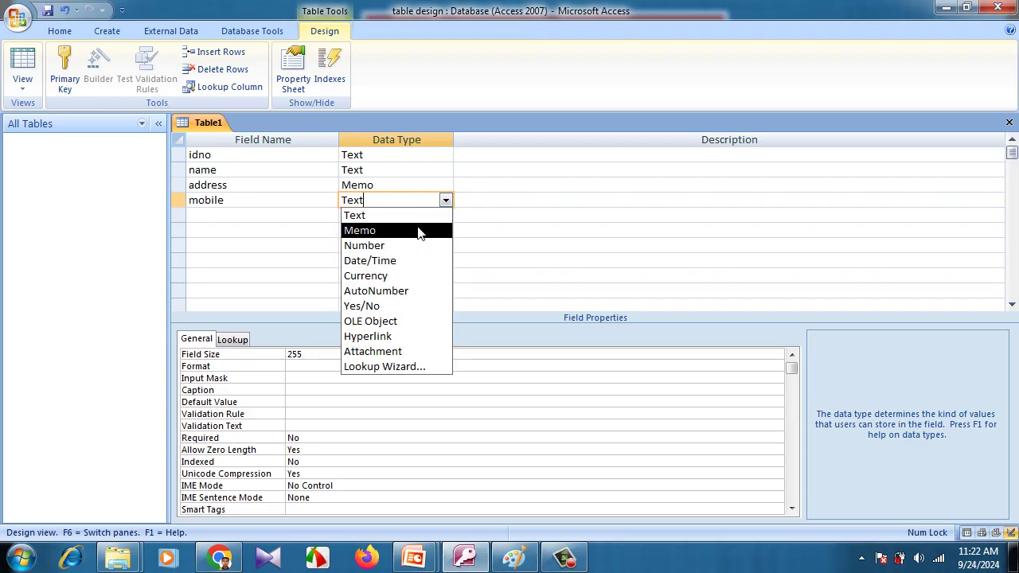
{"action": "left_click", "coordinate": [317, 212]}
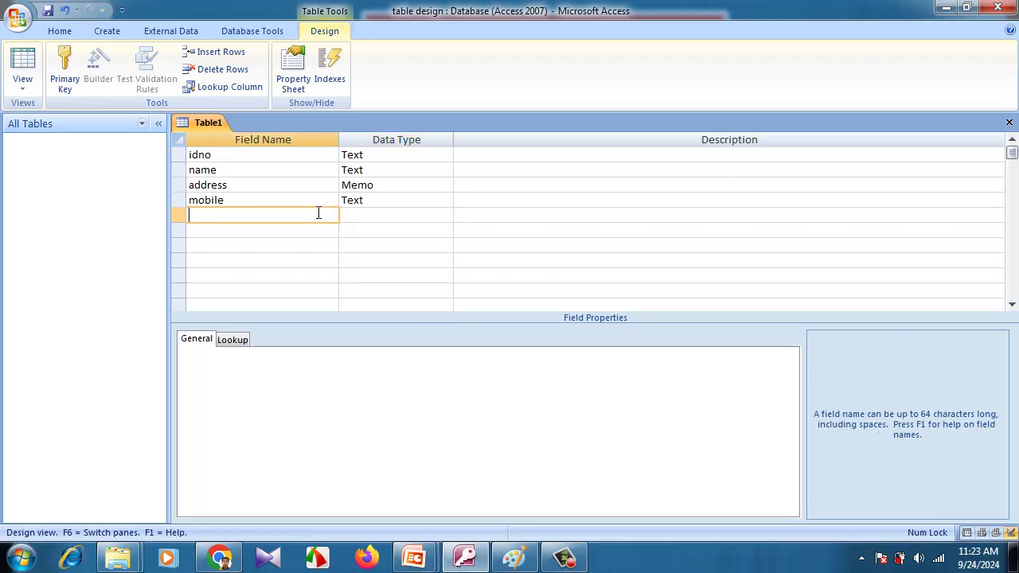
Type designation as the fifth field name
{"action": "type", "text": "designation"}
Keep designation as Text and add a sixth field picture with the OLE Object data type
{"action": "left_click", "coordinate": [367, 213]}
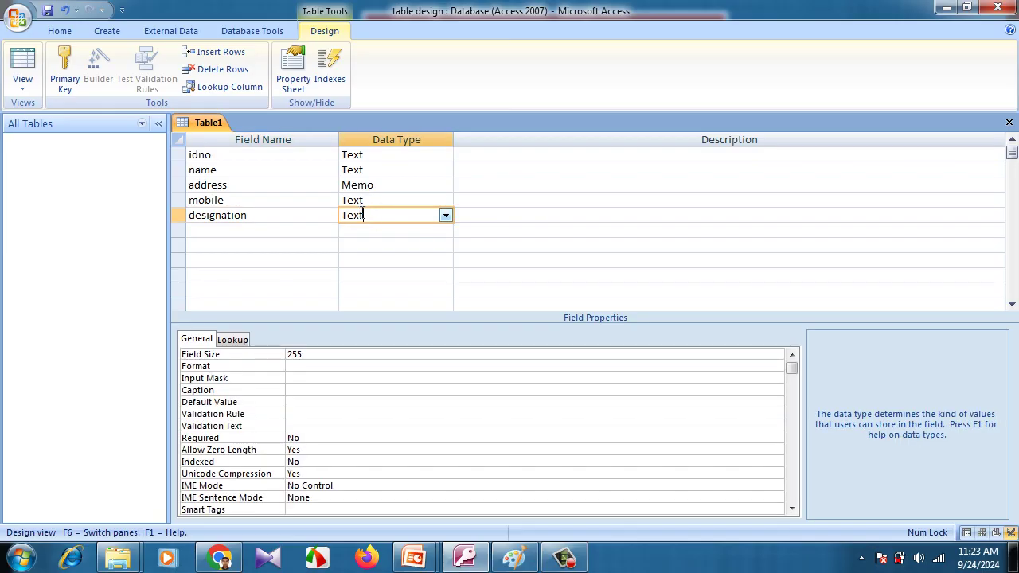
{"action": "left_click", "coordinate": [285, 231]}
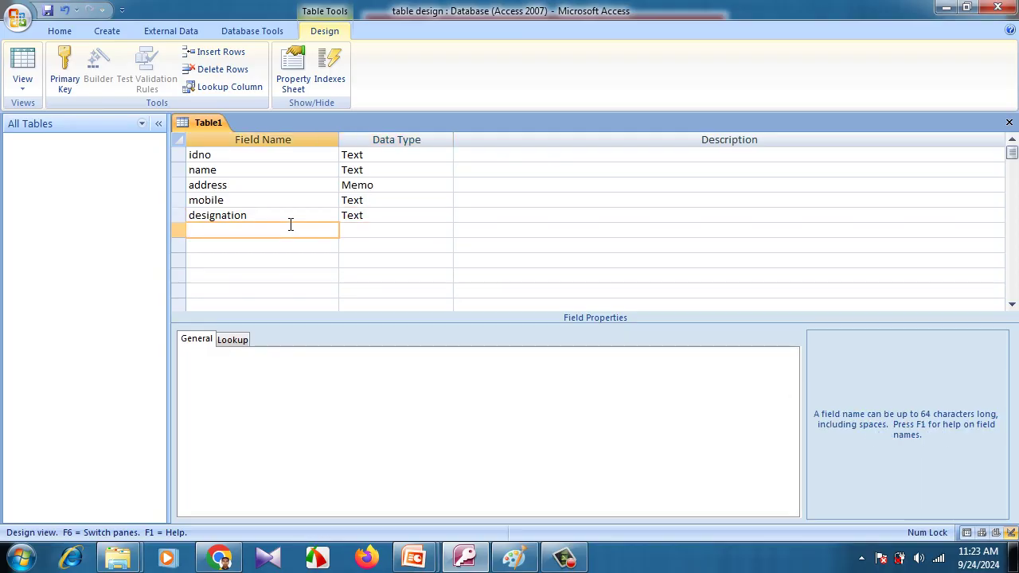
{"action": "type", "text": "picture"}
{"action": "left_click", "coordinate": [358, 231]}
{"action": "left_click", "coordinate": [445, 232]}
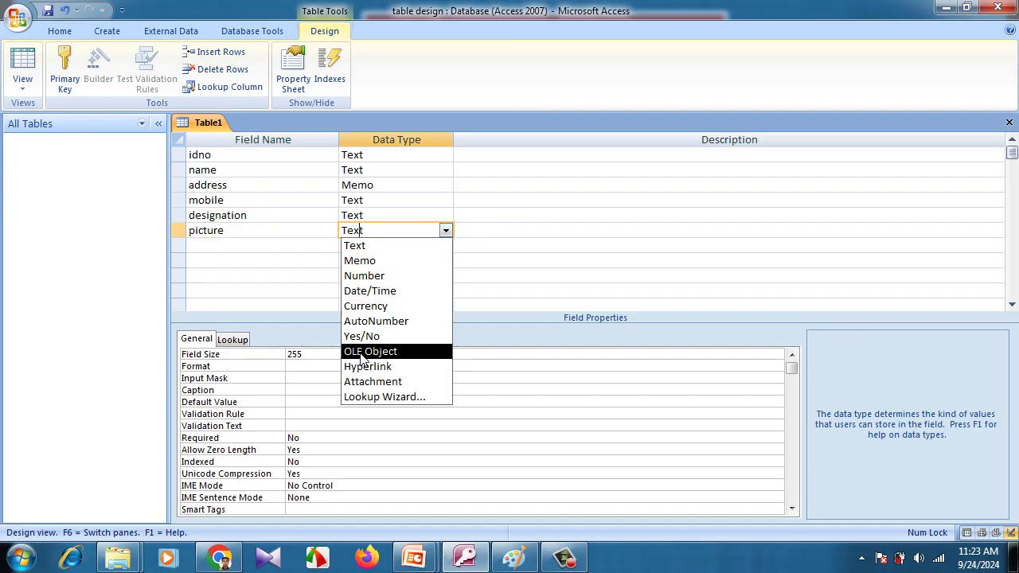
{"action": "left_click", "coordinate": [372, 351]}
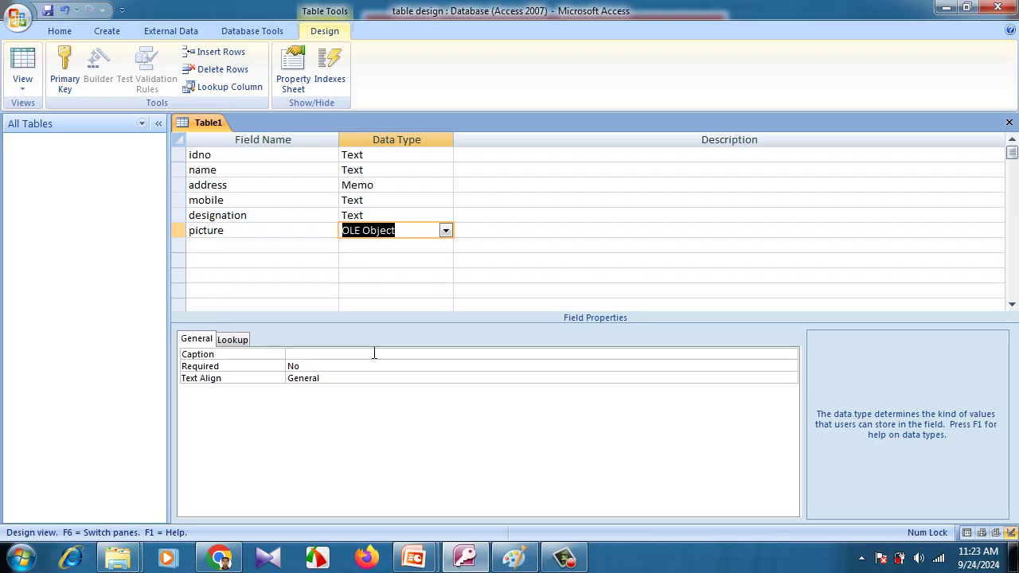
Review the mobile, name and idno field rows
{"action": "left_click", "coordinate": [382, 199]}
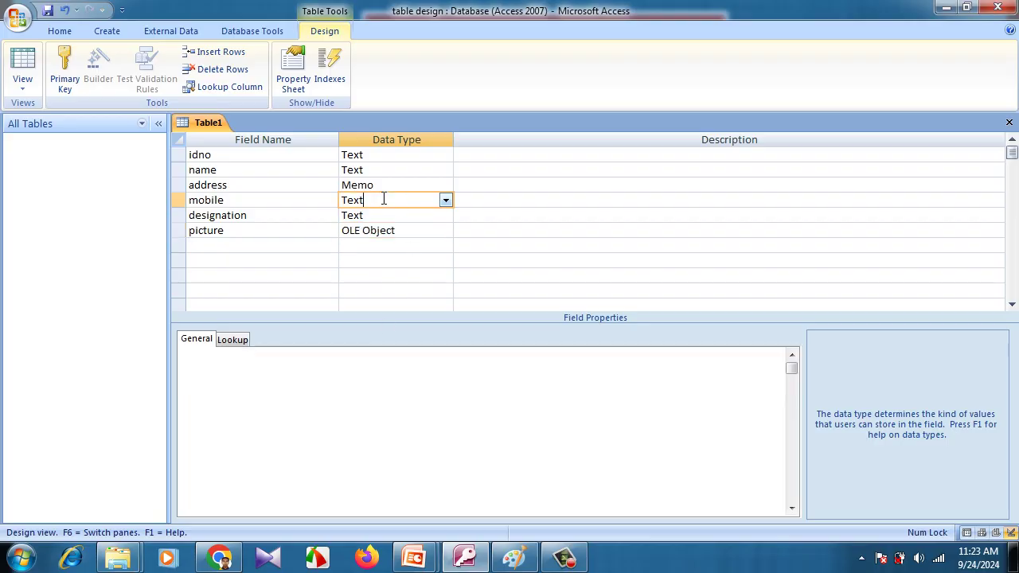
{"action": "left_click", "coordinate": [327, 170]}
{"action": "left_click", "coordinate": [294, 156]}
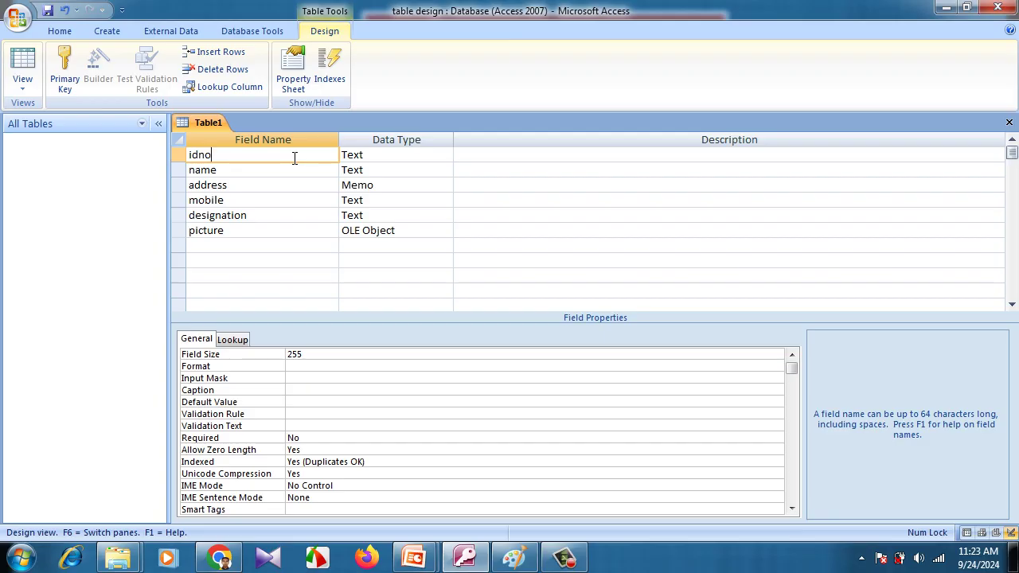
Save the table as employee, declining the automatic primary key
{"action": "left_click", "coordinate": [257, 229]}
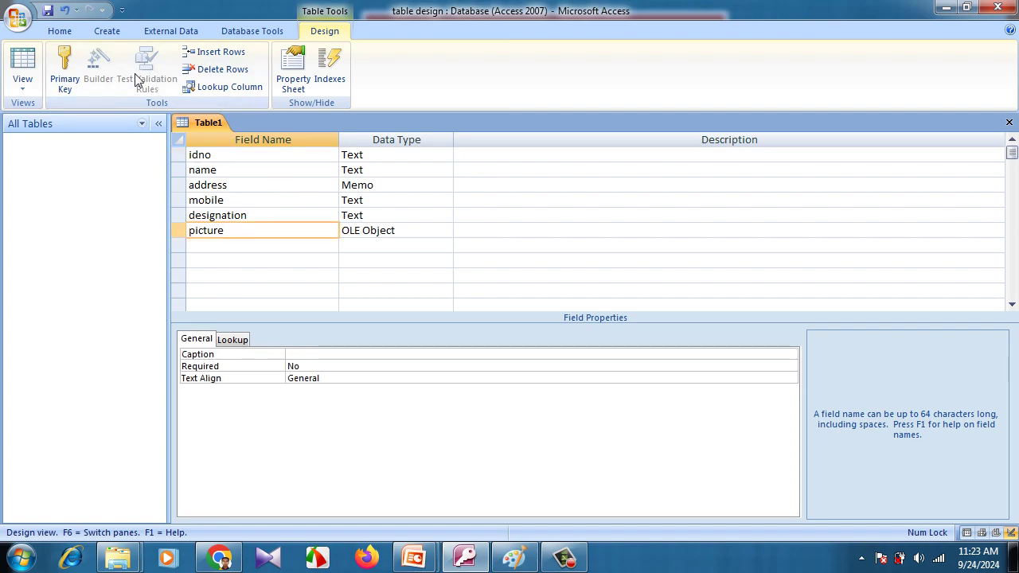
{"action": "left_click", "coordinate": [47, 10]}
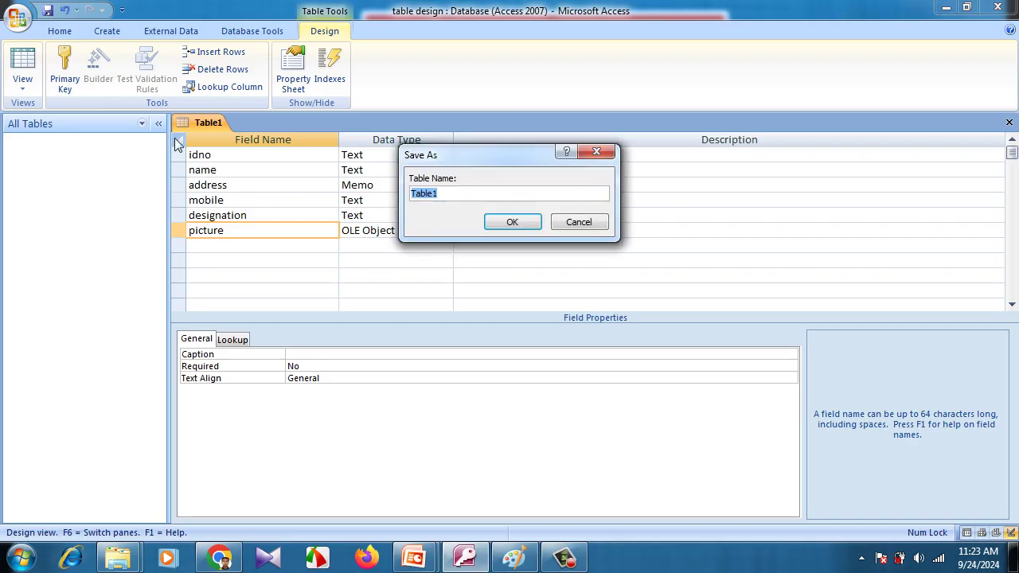
{"action": "left_click", "coordinate": [447, 193]}
{"action": "key", "text": "BackSpace"}
{"action": "key", "text": "BackSpace"}
{"action": "key", "text": "BackSpace"}
{"action": "key", "text": "BackSpace"}
{"action": "key", "text": "BackSpace"}
{"action": "key", "text": "BackSpace"}
{"action": "type", "text": "employee"}
{"action": "left_click", "coordinate": [513, 220]}
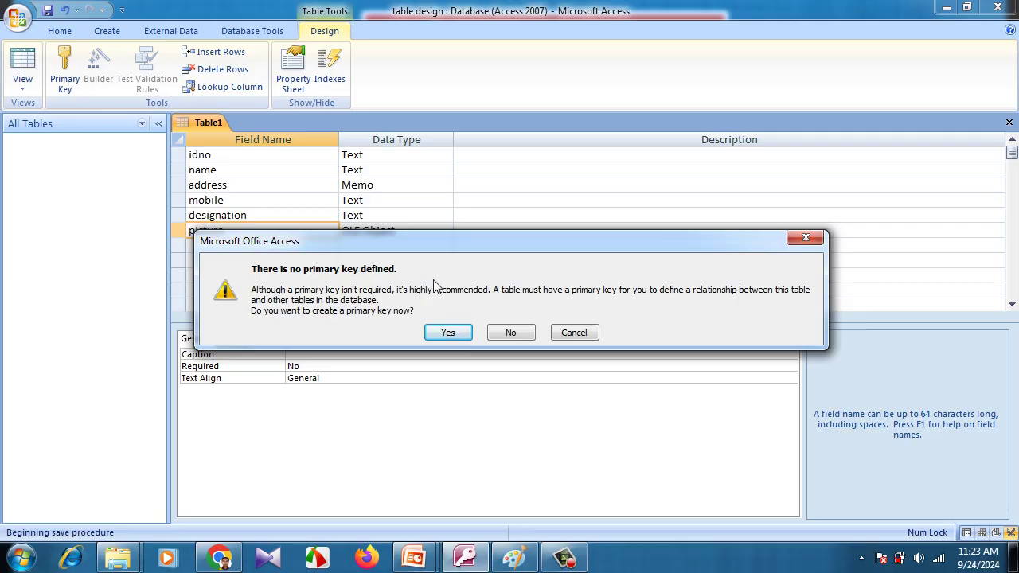
{"action": "left_click", "coordinate": [510, 334]}
Make idno the primary key and open the employee table for data entry
{"action": "left_click", "coordinate": [227, 154]}
{"action": "right_click", "coordinate": [226, 154]}
{"action": "left_click", "coordinate": [266, 165]}
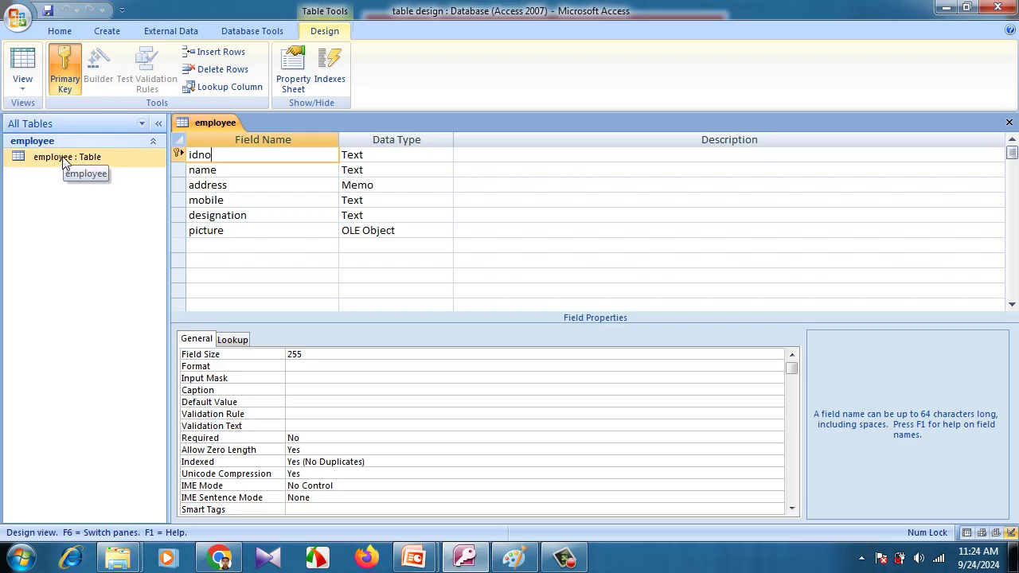
{"action": "double_click", "coordinate": [64, 159]}
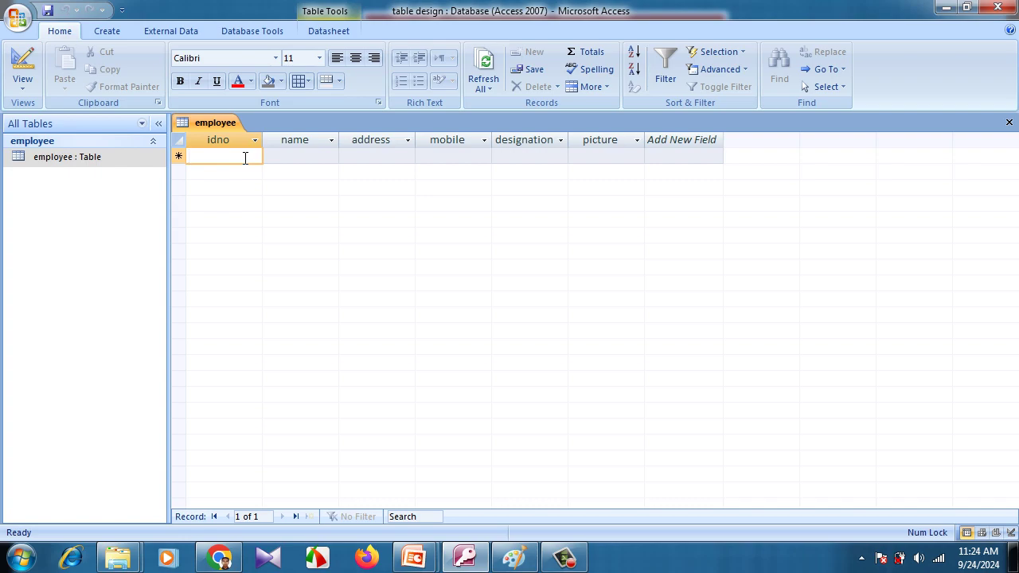
Enter ID E001 and the employee's name in the first record
{"action": "type", "text": "E"}
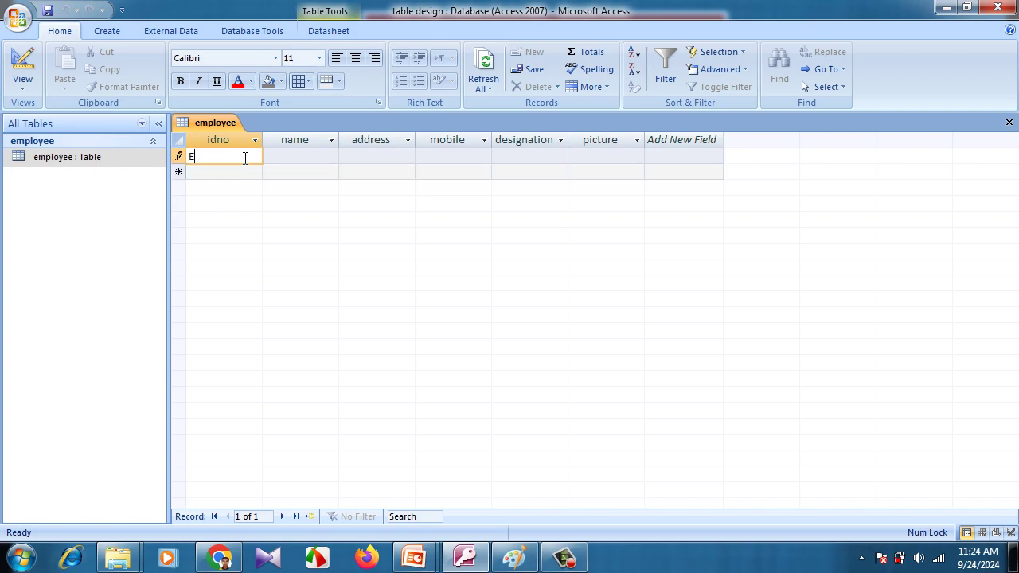
{"action": "type", "text": "001"}
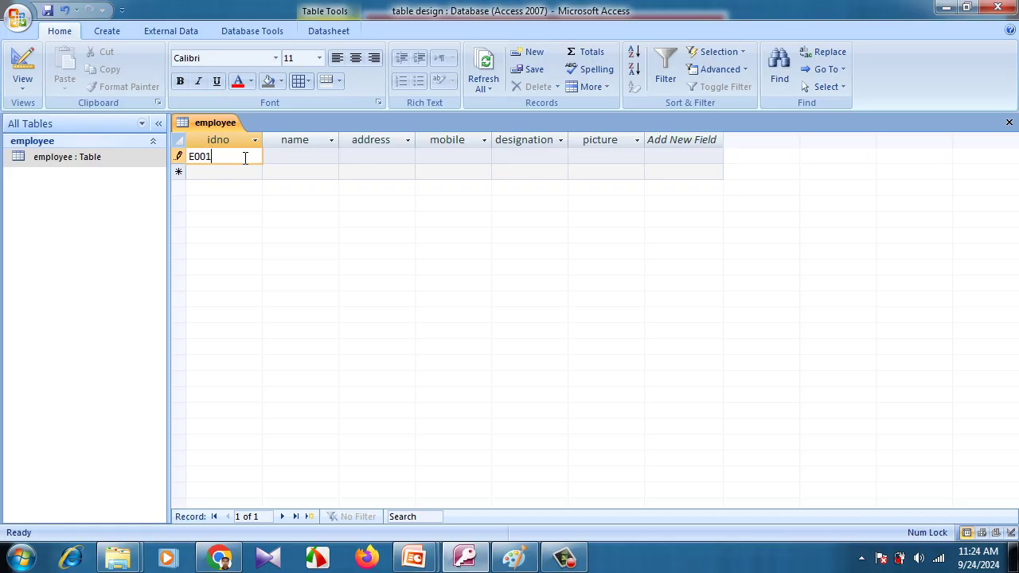
{"action": "key", "text": "Tab"}
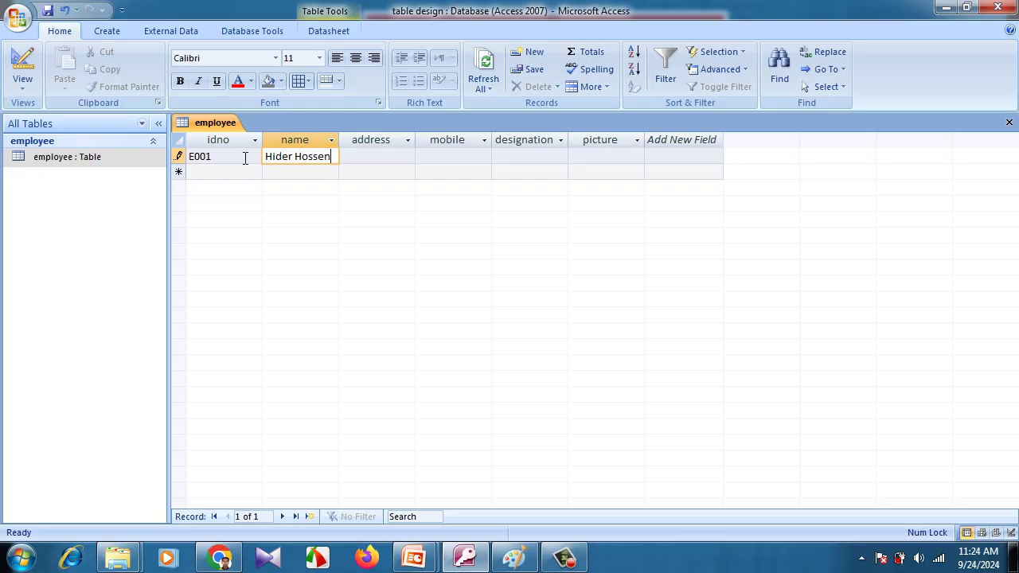
Type the first employee's address, correcting the spelling mistakes
{"action": "key", "text": "Tab"}
{"action": "type", "text": "C"}
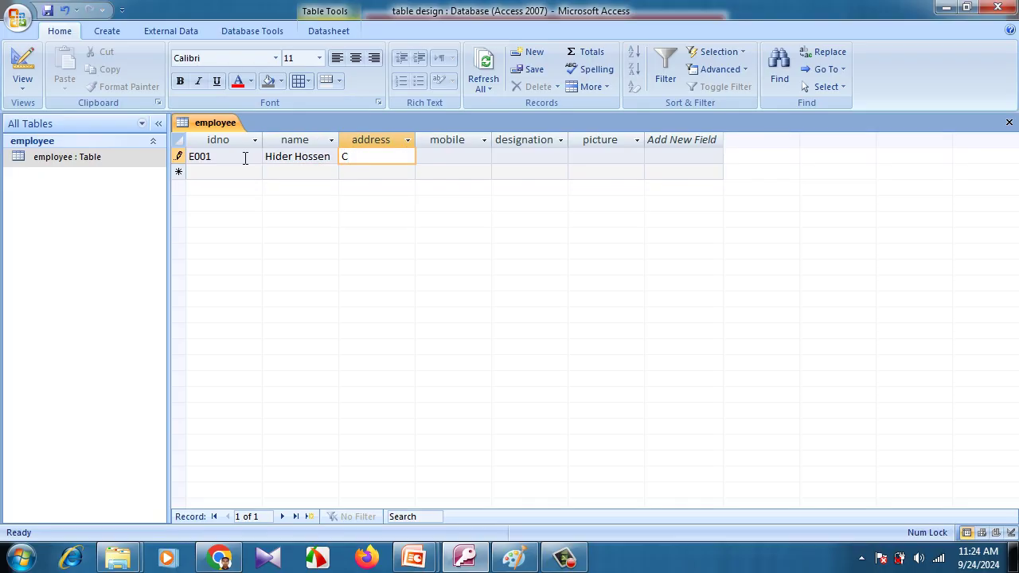
{"action": "type", "text": "tg"}
{"action": "key", "text": "BackSpace"}
{"action": "key", "text": "BackSpace"}
{"action": "key", "text": "BackSpace"}
{"action": "type", "text": "New"}
{"action": "key", "text": "BackSpace"}
{"action": "type", "text": "w mark"}
{"action": "key", "text": "BackSpace"}
{"action": "key", "text": "BackSpace"}
{"action": "key", "text": "BackSpace"}
{"action": "key", "text": "BackSpace"}
{"action": "type", "text": "Mak"}
{"action": "key", "text": "BackSpace"}
{"action": "type", "text": "rket, Chittaon"}
{"action": "key", "text": "BackSpace"}
{"action": "type", "text": "gong"}
{"action": "left_click", "coordinate": [370, 156]}
{"action": "key", "text": "BackSpace"}
Enter the first employee's mobile number and the designation Officer
{"action": "left_click", "coordinate": [455, 157]}
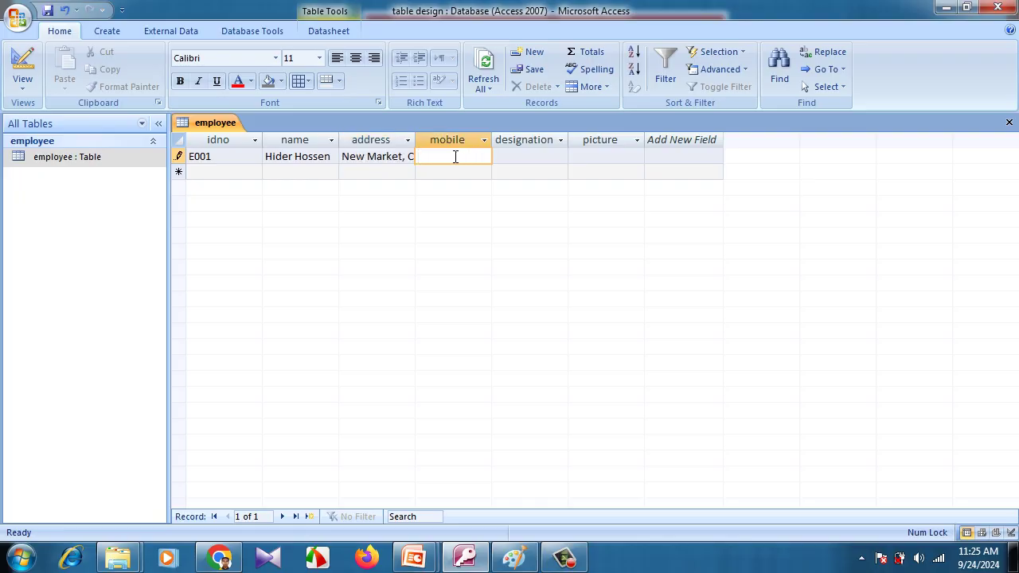
{"action": "left_click", "coordinate": [524, 155]}
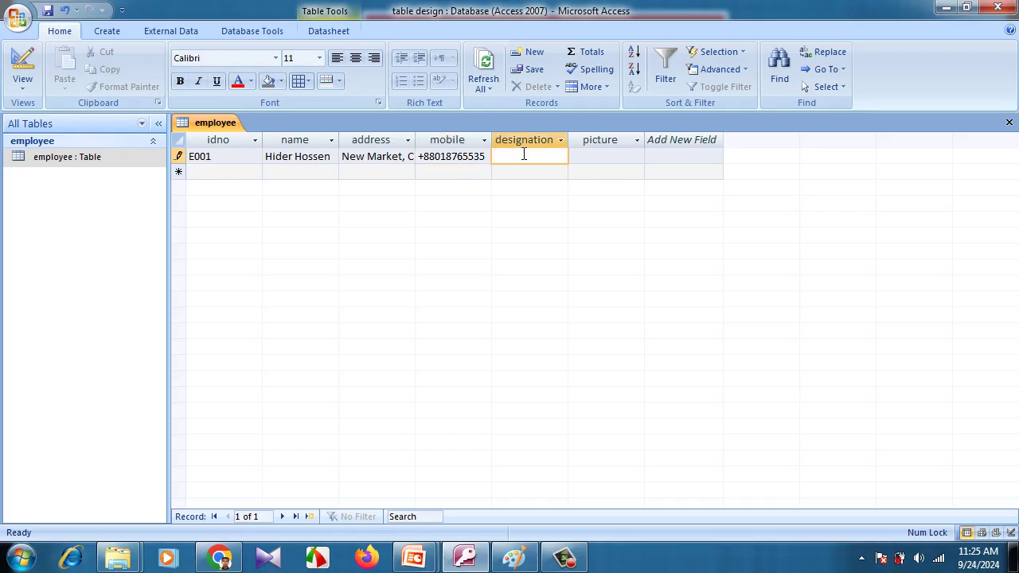
{"action": "type", "text": "Officer"}
{"action": "left_click", "coordinate": [586, 162]}
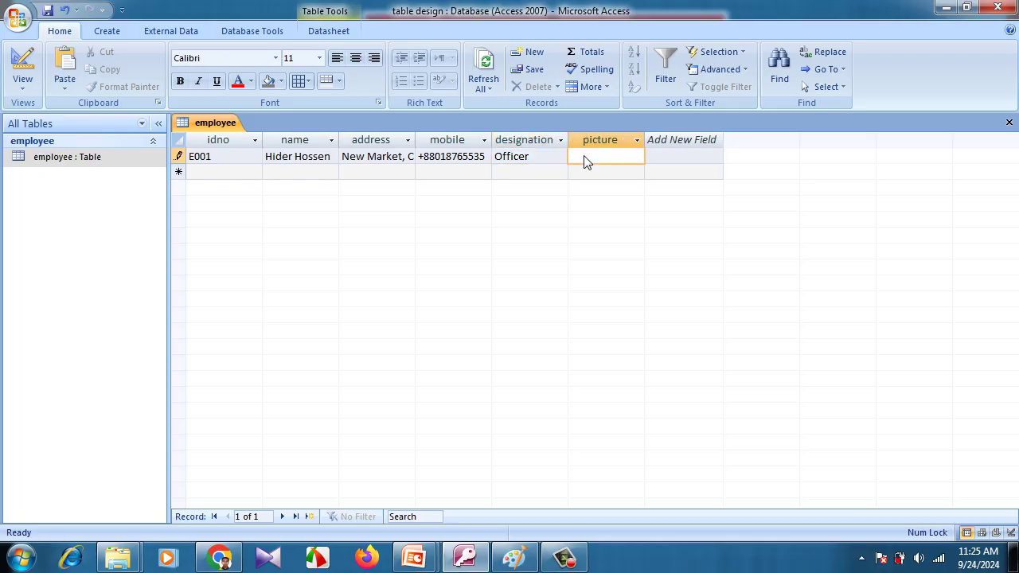
Embed Chrysanthemum.jpg from Sample Pictures as an object in E001's picture field and save the record
{"action": "right_click", "coordinate": [591, 162]}
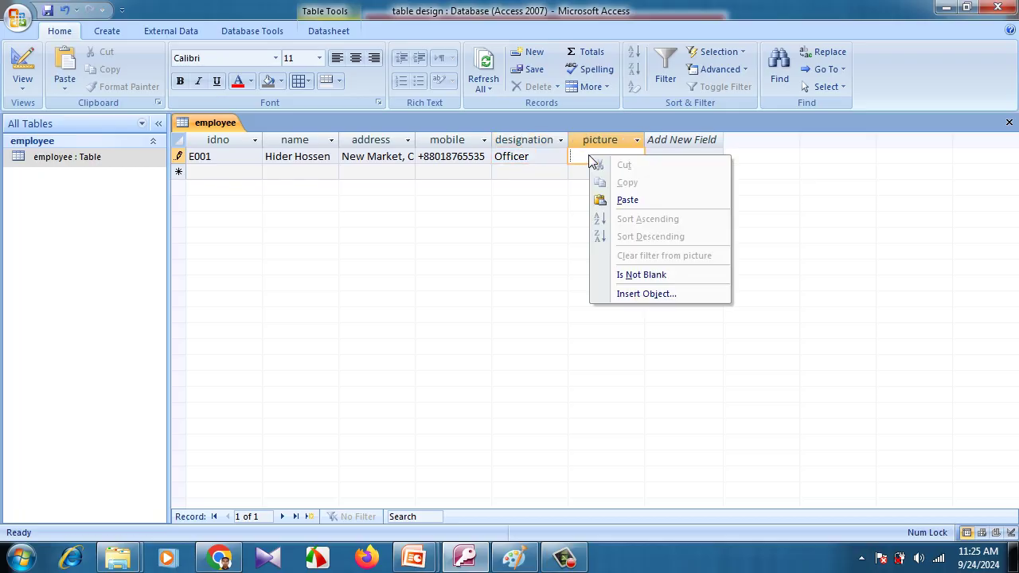
{"action": "left_click", "coordinate": [641, 291]}
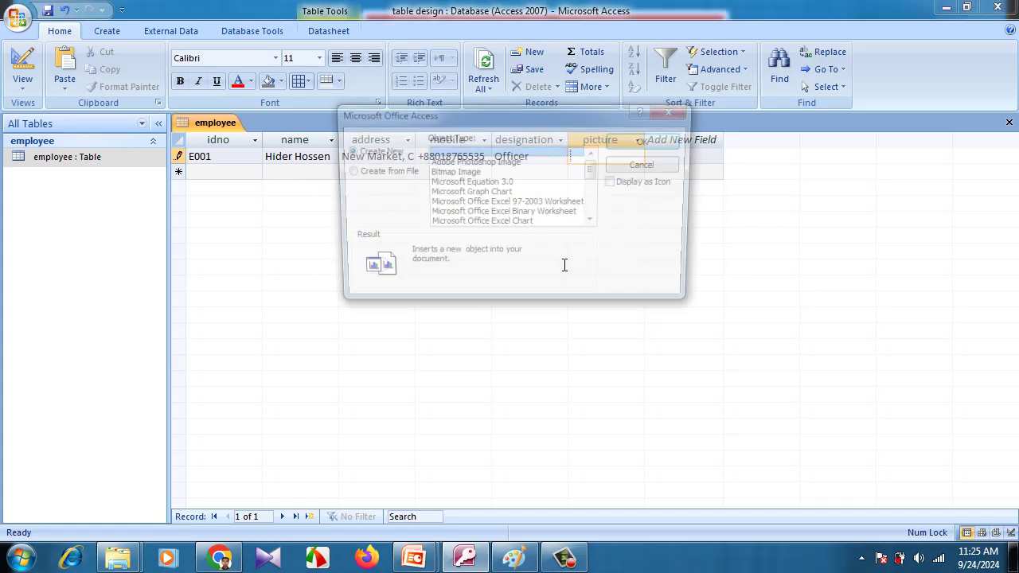
{"action": "left_click", "coordinate": [387, 176]}
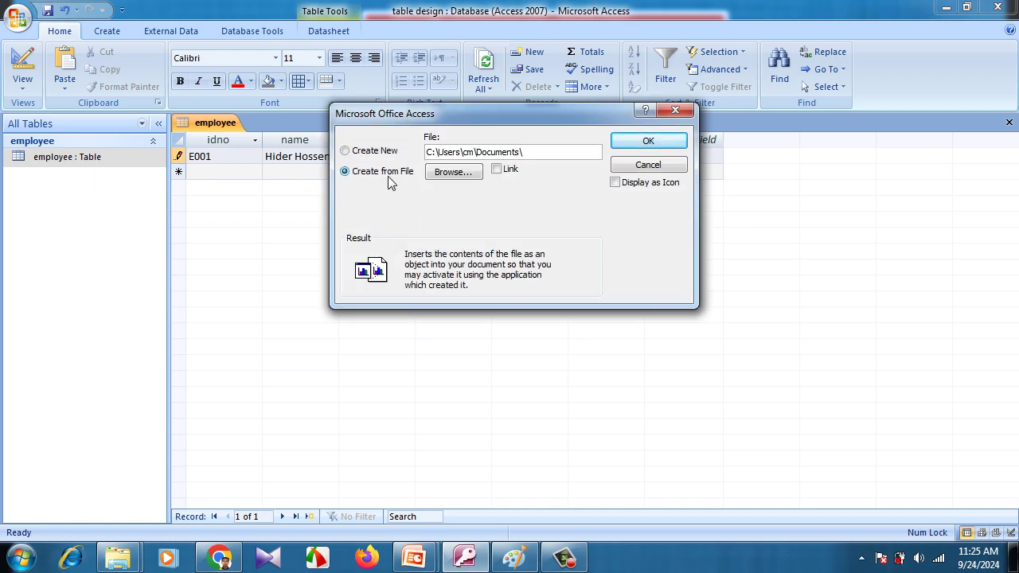
{"action": "left_click", "coordinate": [437, 177]}
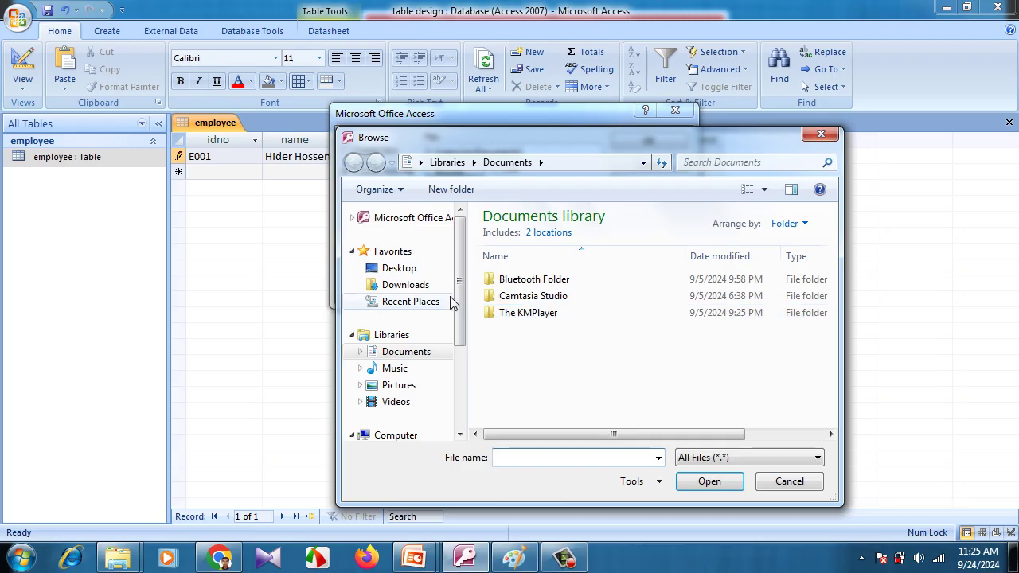
{"action": "left_click", "coordinate": [402, 385]}
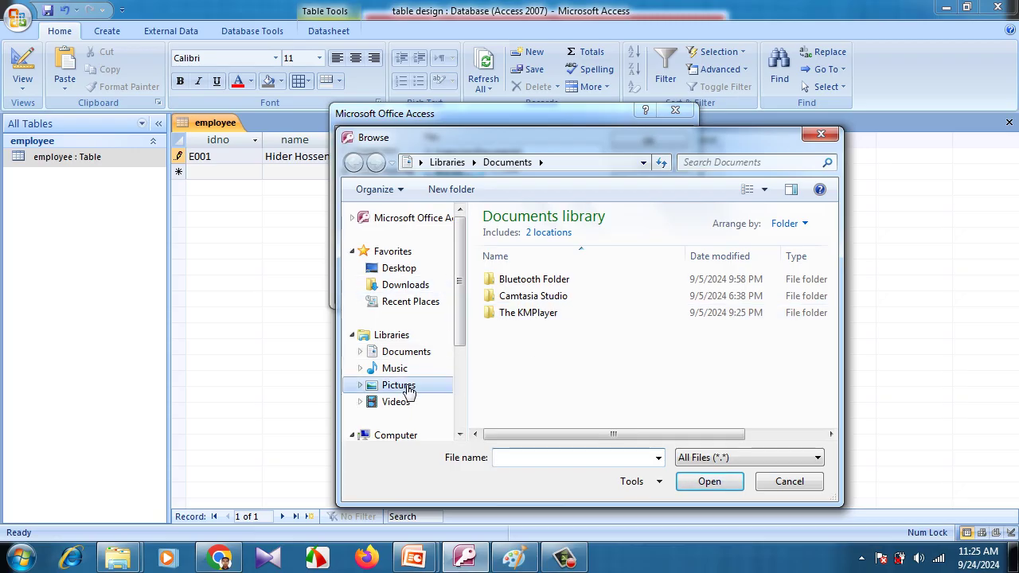
{"action": "double_click", "coordinate": [526, 313]}
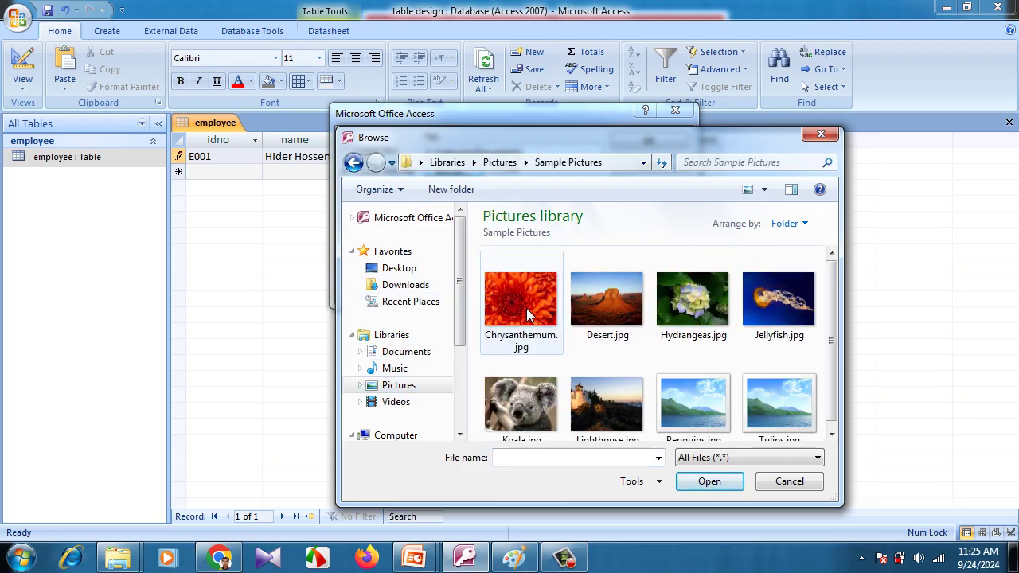
{"action": "double_click", "coordinate": [526, 313]}
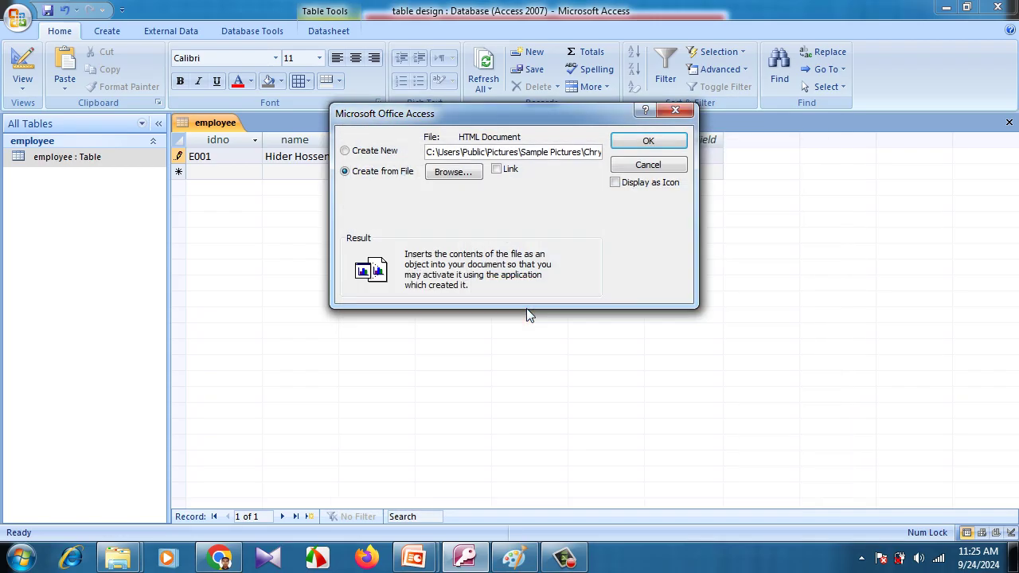
{"action": "left_click", "coordinate": [649, 141]}
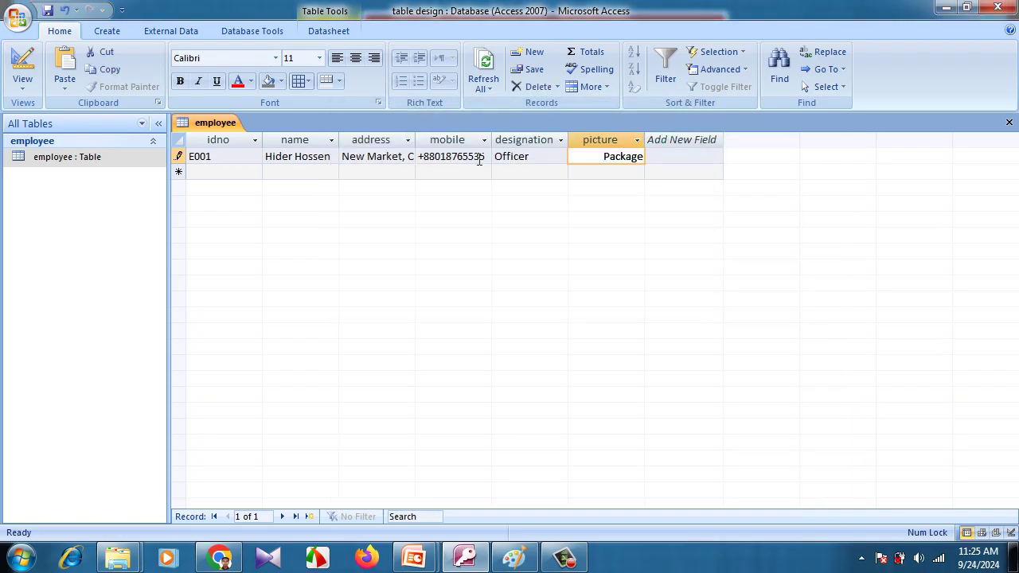
{"action": "left_click", "coordinate": [252, 174]}
Enter ID E002 with the second employee's name and address
{"action": "type", "text": "E002"}
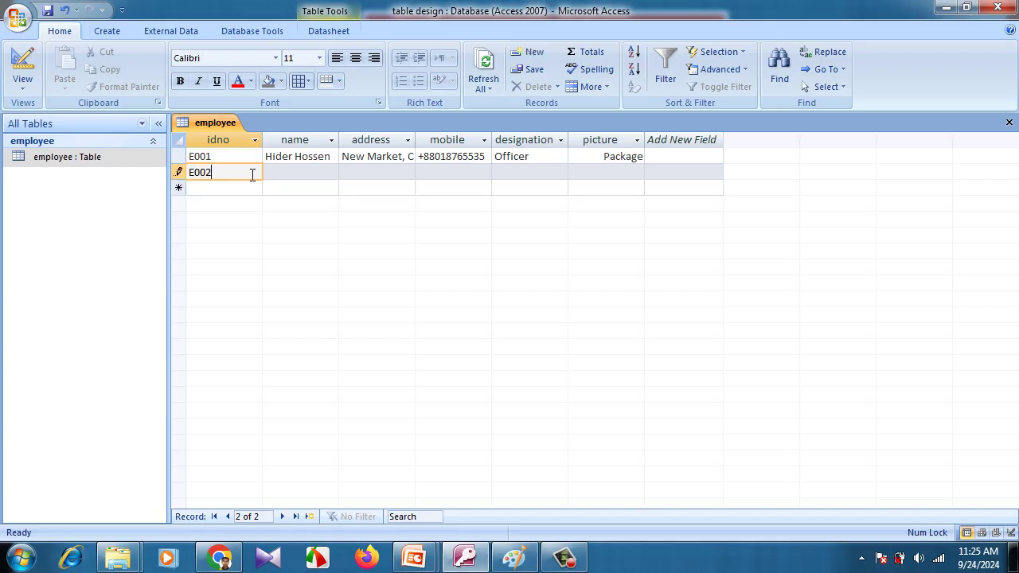
{"action": "left_click", "coordinate": [284, 174]}
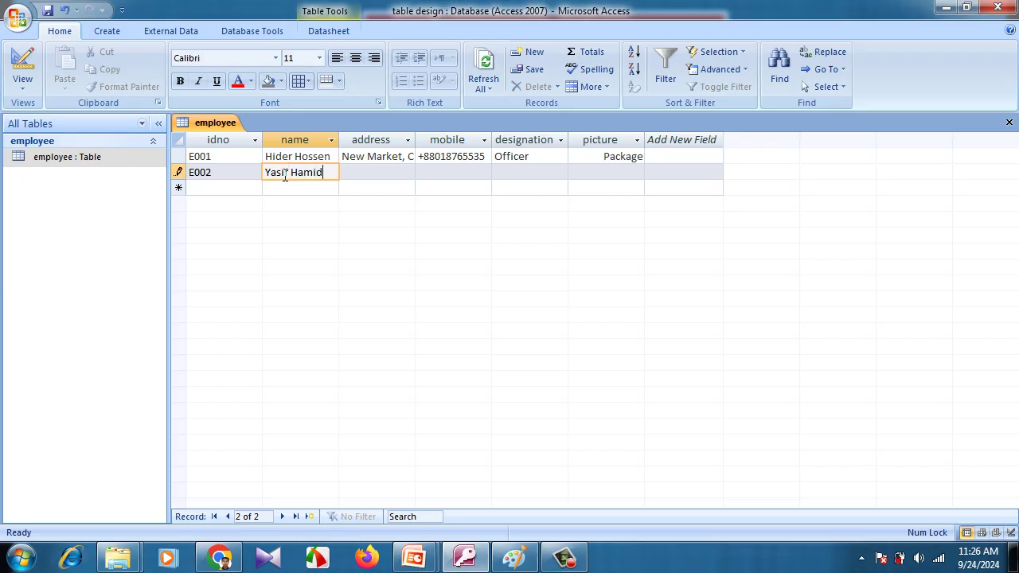
{"action": "key", "text": "Tab"}
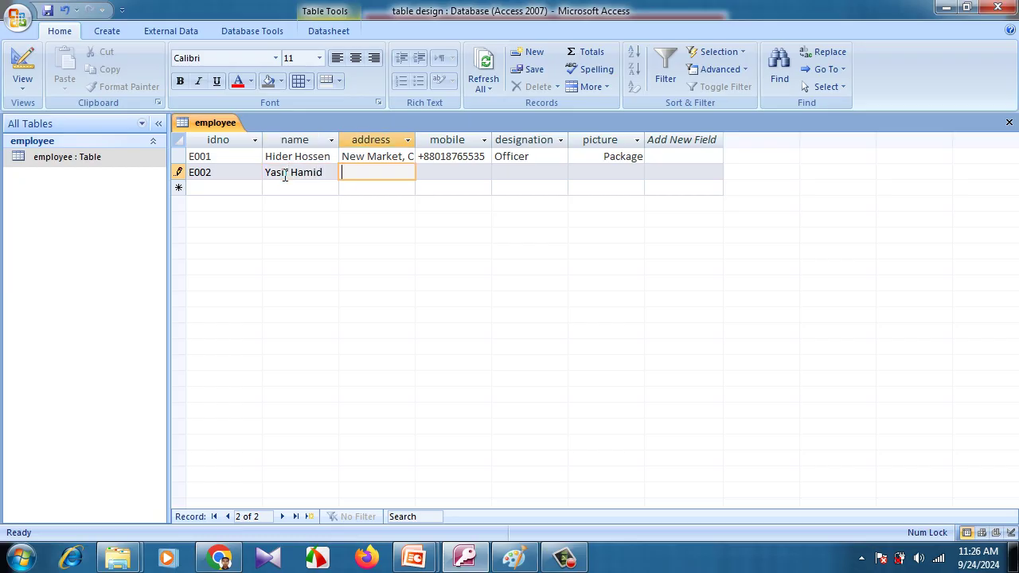
{"action": "type", "text": "C"}
{"action": "key", "text": "BackSpace"}
{"action": "type", "text": "GEC"}
{"action": "type", "text": ", "}
{"action": "type", "text": "Chitta"}
{"action": "type", "text": "gong"}
Enter the second employee's mobile number and the designation Manager
{"action": "key", "text": "Tab"}
{"action": "type", "text": "+"}
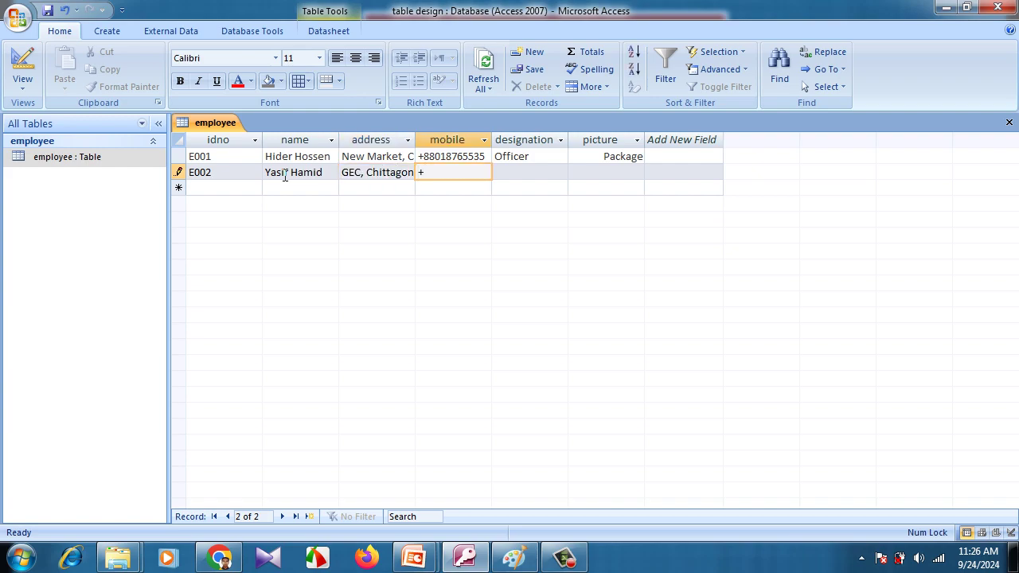
{"action": "type", "text": "**"}
{"action": "key", "text": "BackSpace"}
{"action": "key", "text": "BackSpace"}
{"action": "left_click", "coordinate": [540, 169]}
{"action": "type", "text": "Manager"}
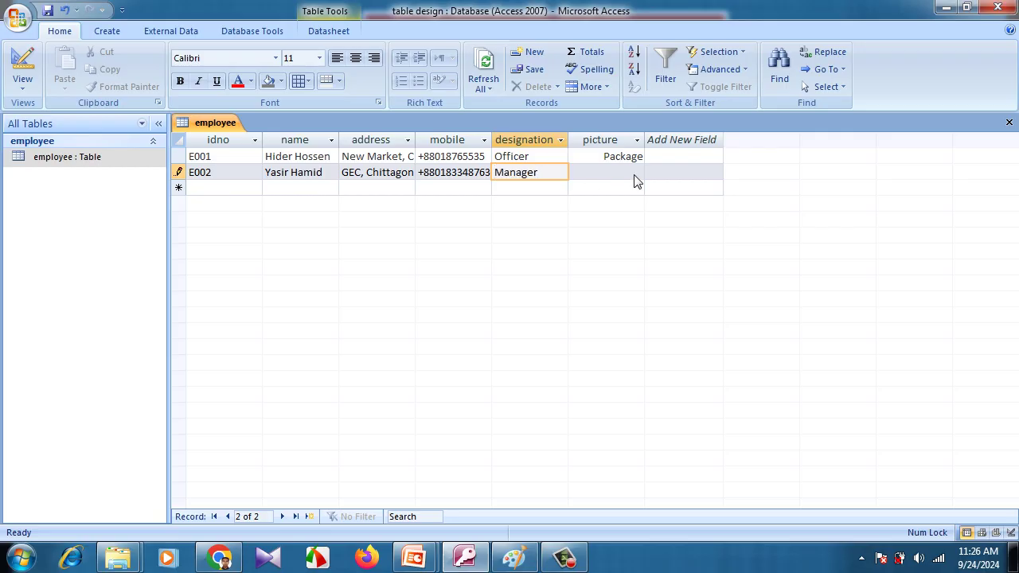
{"action": "left_click", "coordinate": [631, 180]}
Embed Desert.jpg from file into employee E002's picture cell, then move to the new row to save the record
{"action": "right_click", "coordinate": [631, 180]}
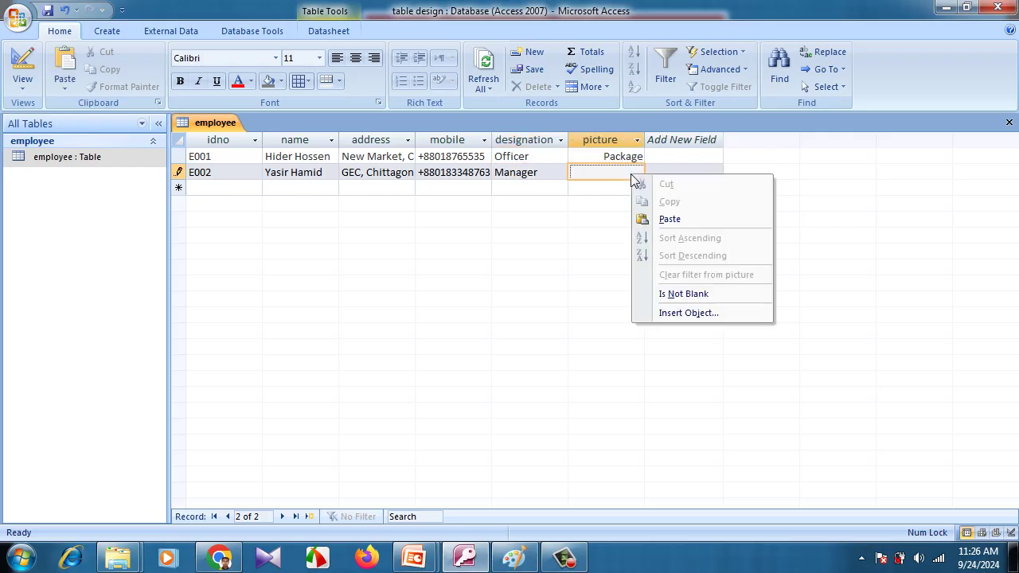
{"action": "left_click", "coordinate": [701, 313]}
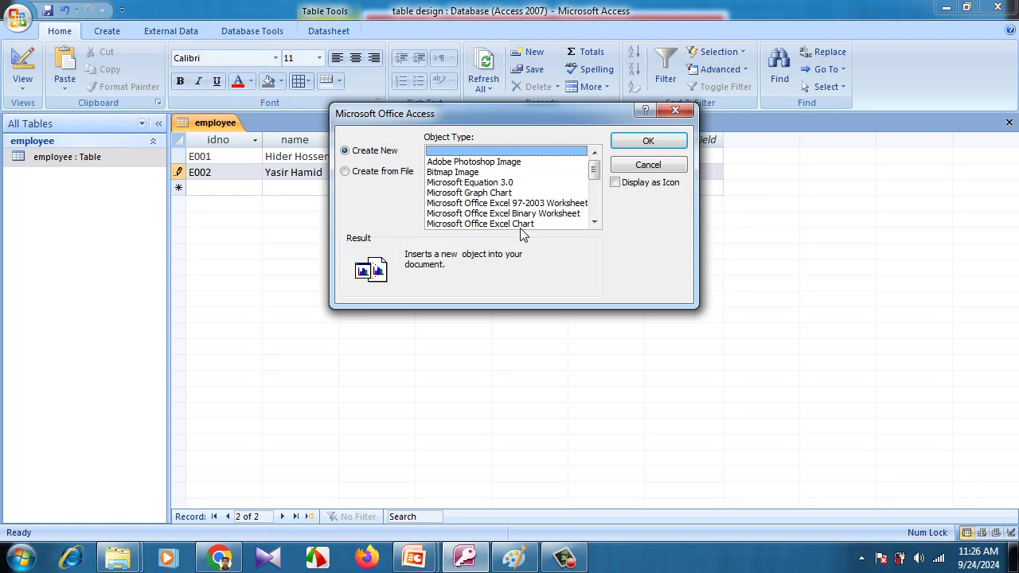
{"action": "left_click", "coordinate": [395, 175]}
{"action": "left_click", "coordinate": [453, 173]}
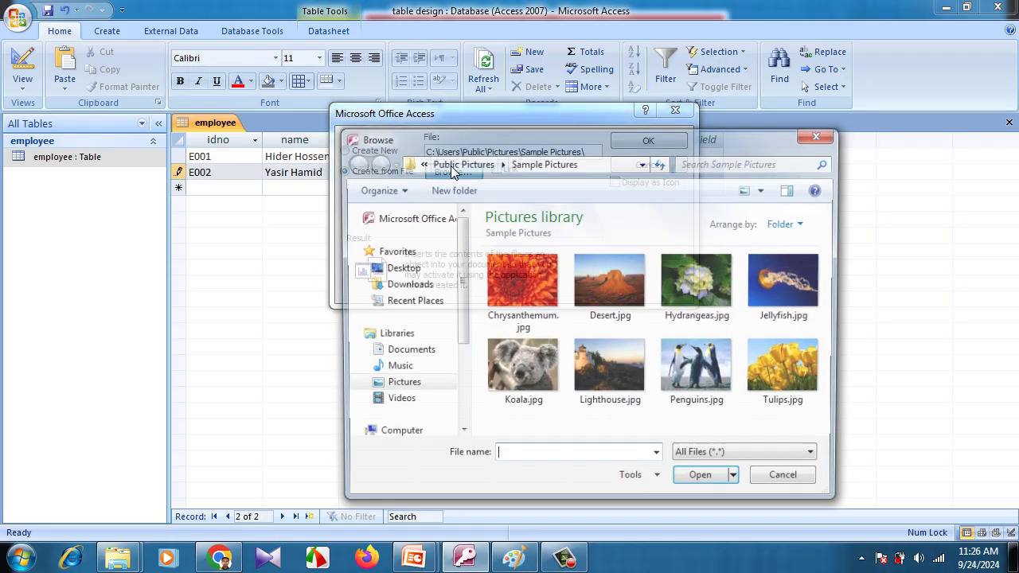
{"action": "double_click", "coordinate": [599, 298]}
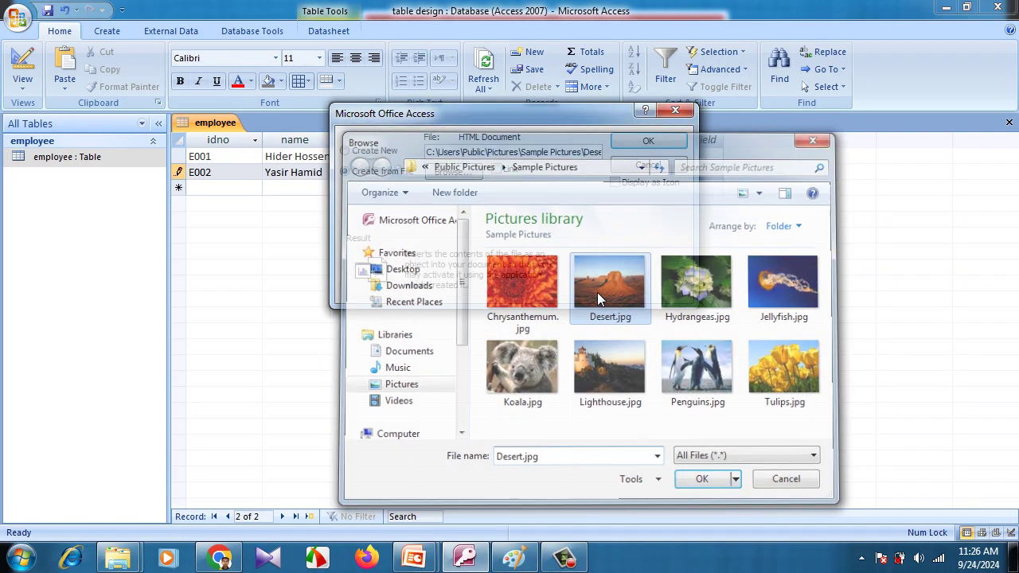
{"action": "left_click", "coordinate": [643, 137]}
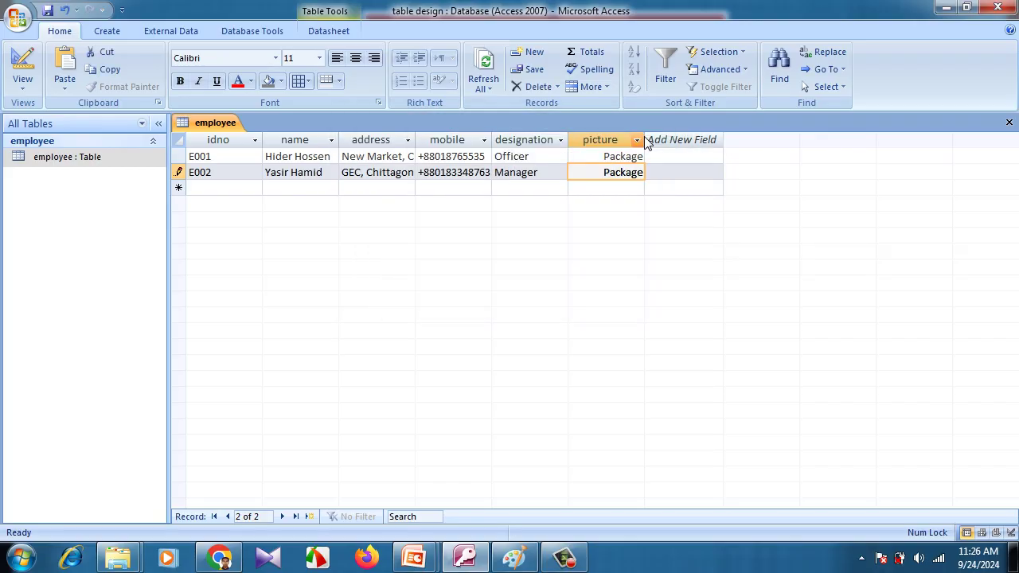
{"action": "left_click", "coordinate": [227, 190]}
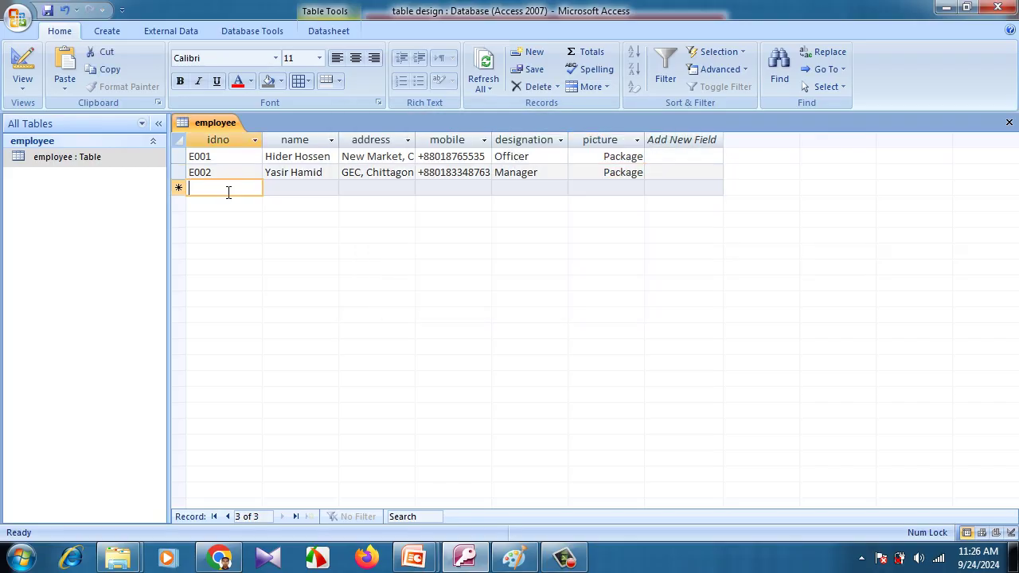